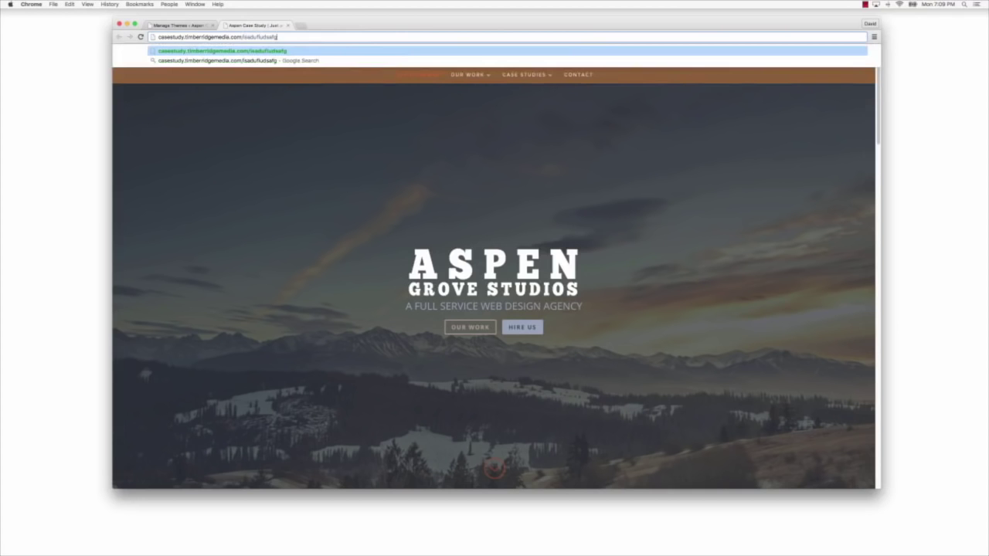
- Load a nonexistent address on the case study site to check its default 404 page, and close that page
key(Return)
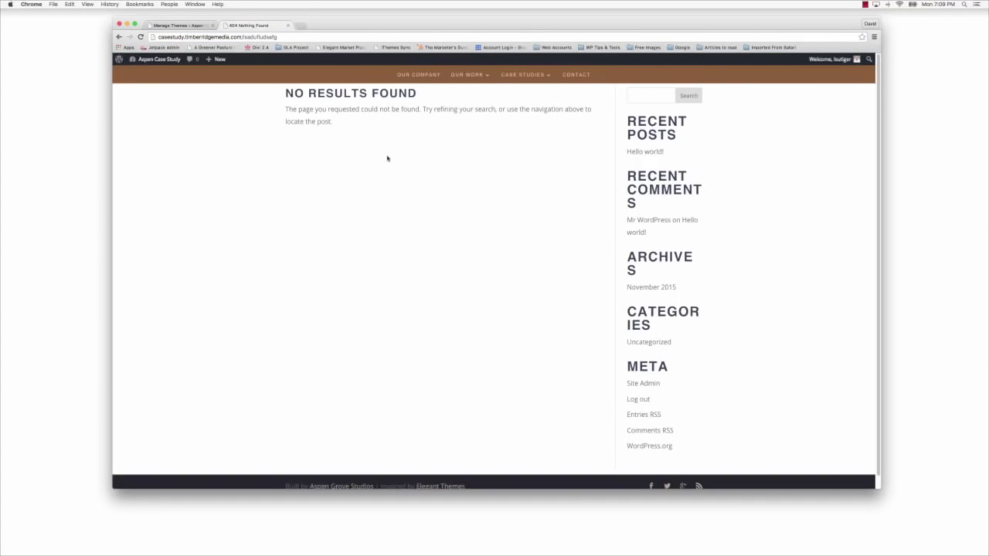
click(288, 26)
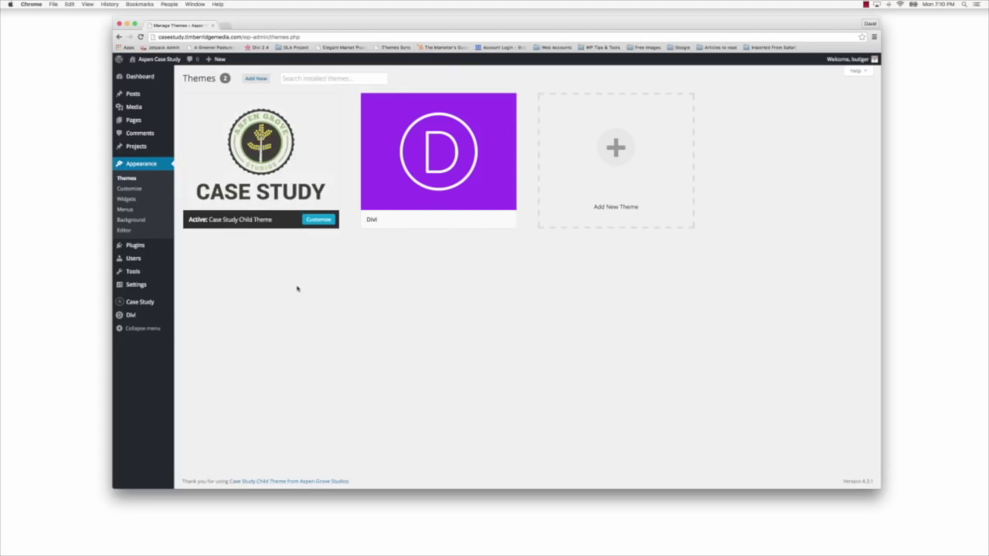
- In the Case Study theme's 404 Page Settings, set the 404 error template to 404 Page and save the changes
mouse_move(141, 305)
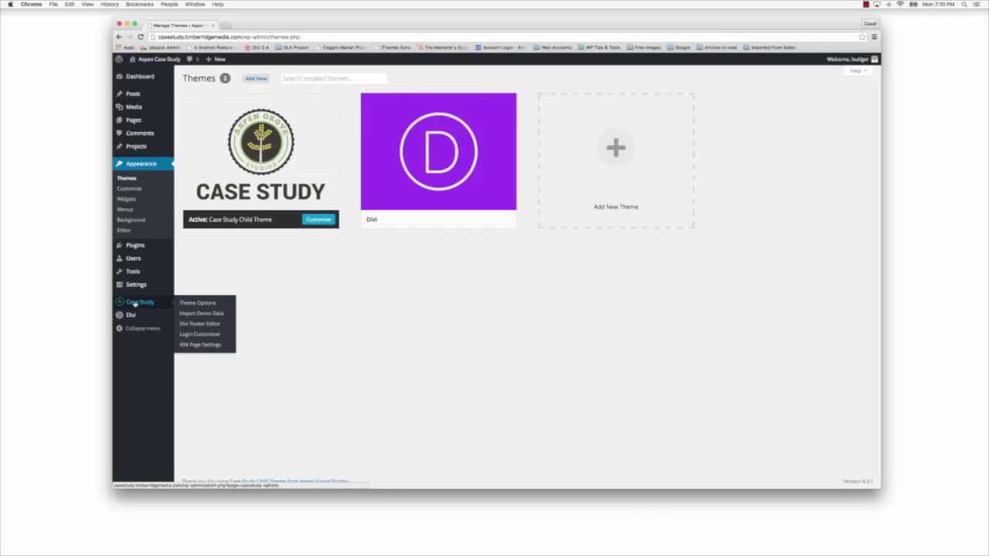
click(192, 345)
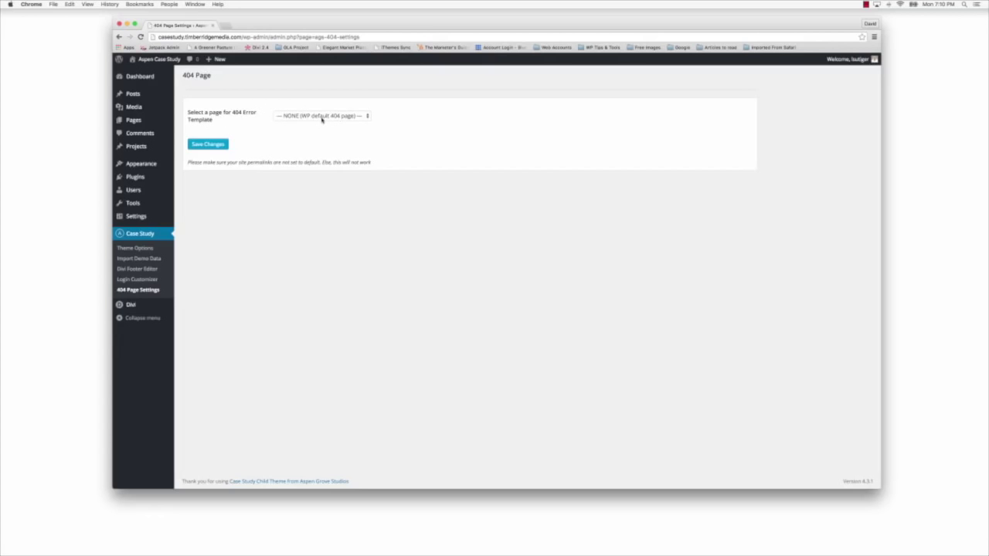
click(368, 117)
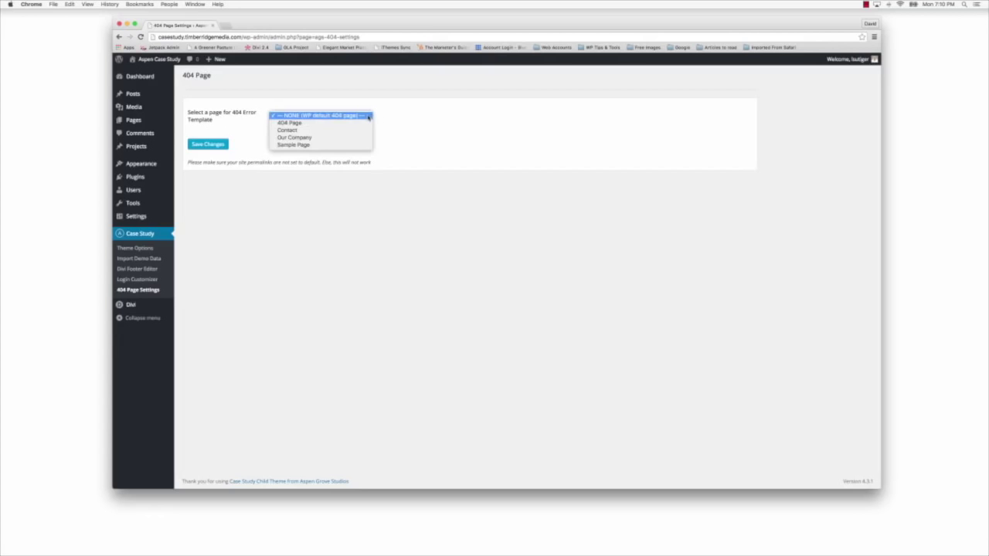
click(299, 125)
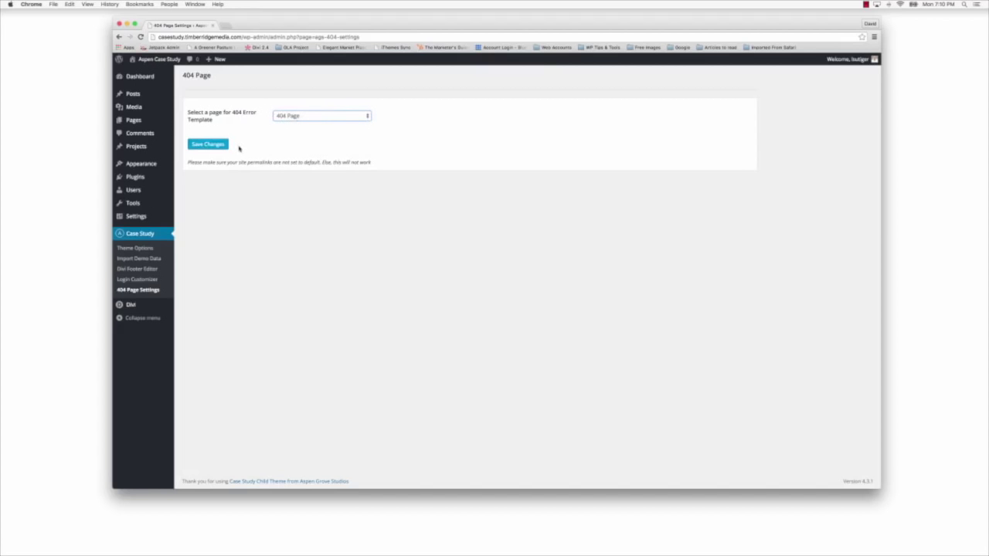
click(202, 145)
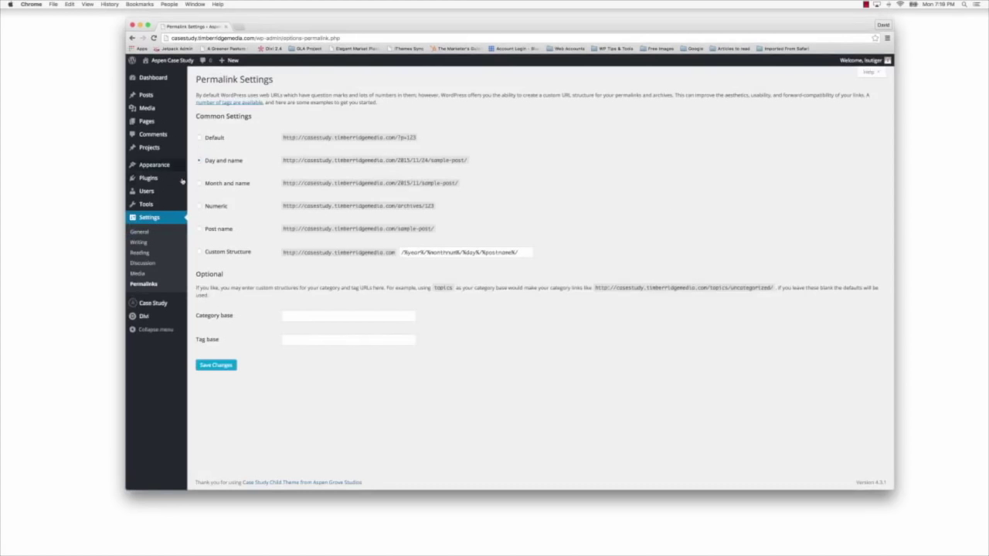
- Set the site's permalink structure to Post name and save the permalink settings
click(199, 137)
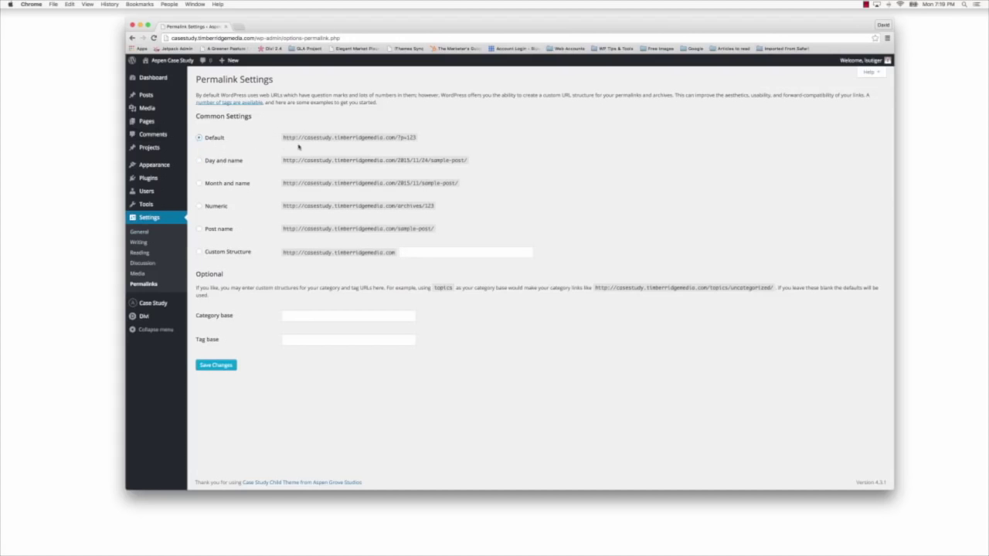
click(199, 231)
click(217, 366)
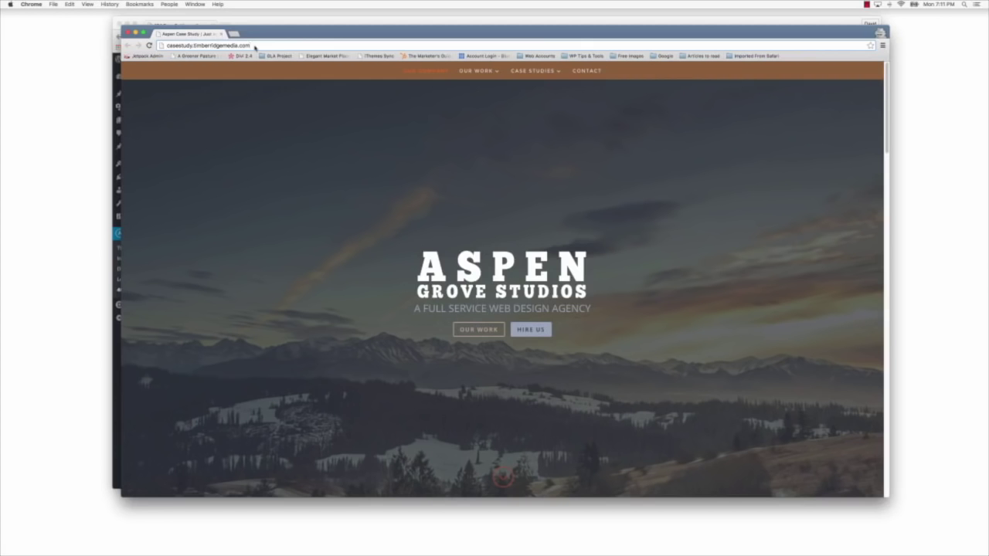
- Test the custom 404 page by loading the nonexistent address /uyesgdfyg on the site, and use its link to visit the homepage
click(255, 46)
text(/uyesgdfyg)
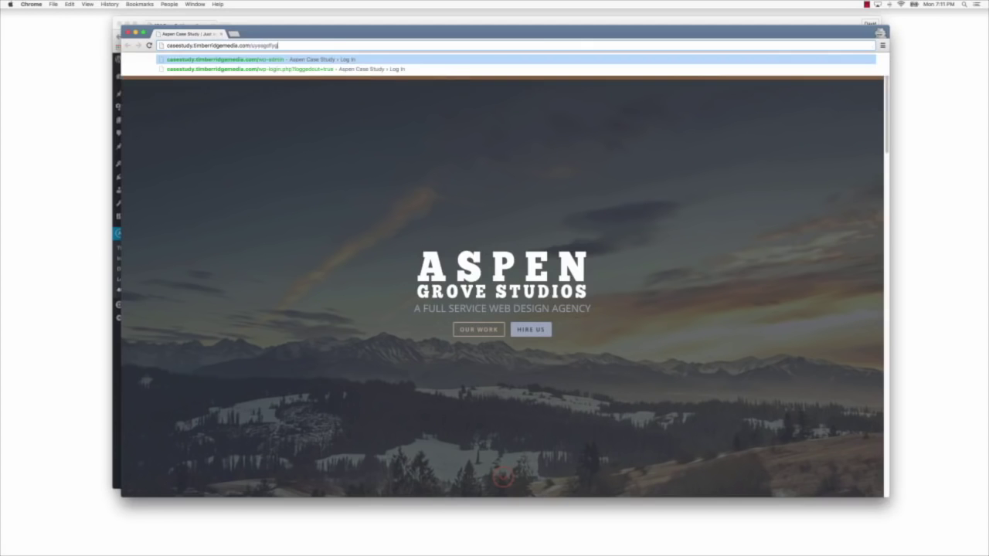
key(Return)
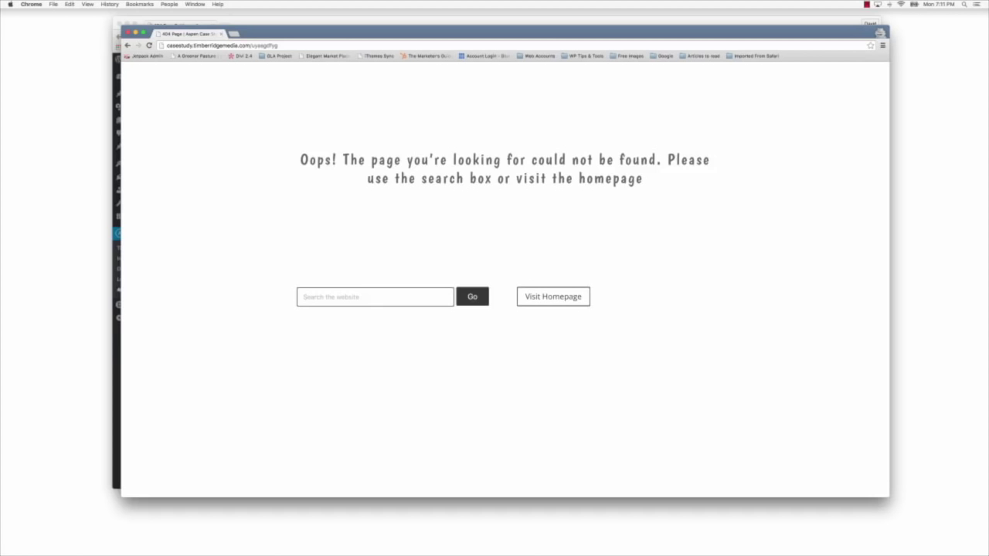
click(323, 297)
click(547, 296)
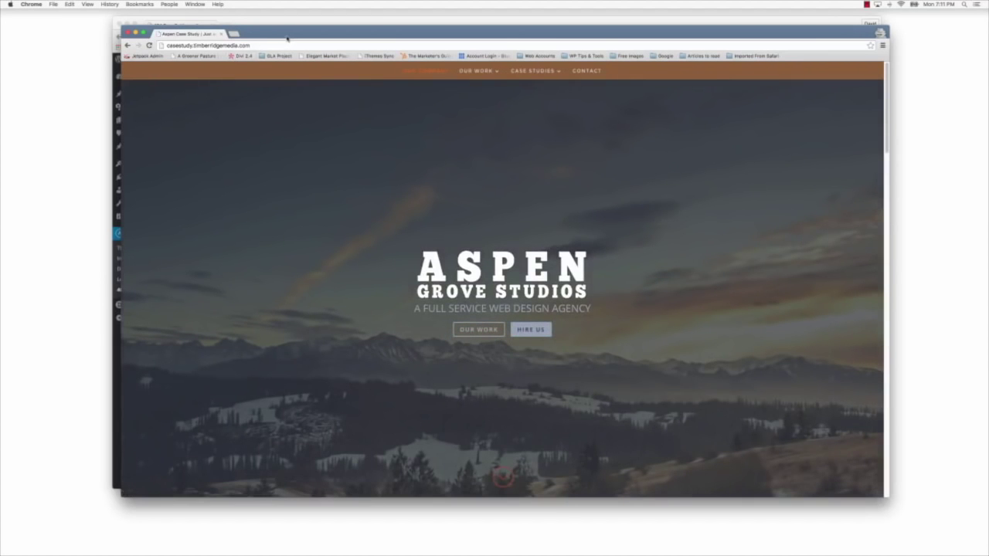
- Return to the WordPress admin window and check which pages are available as the 404 error template
drag(276, 34, 320, 37)
click(274, 24)
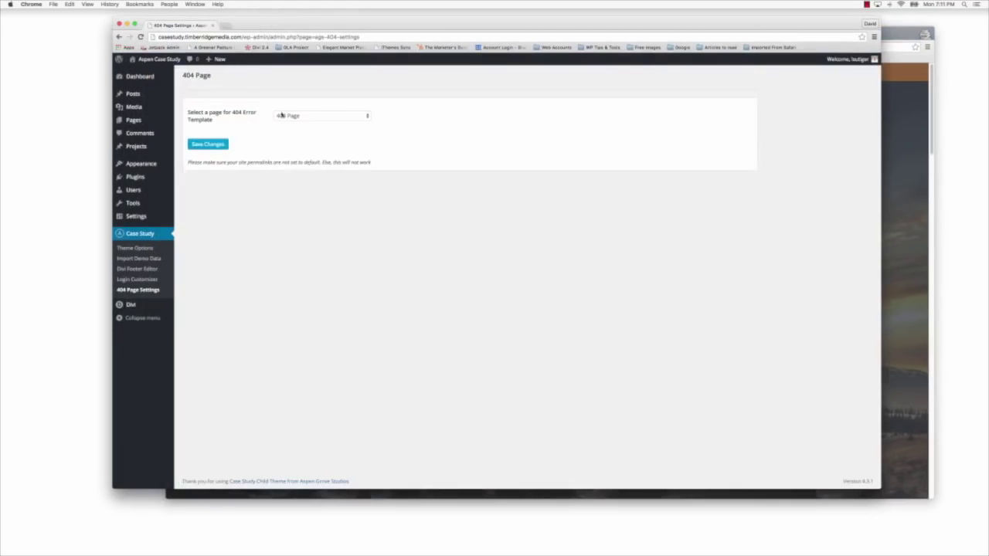
click(337, 115)
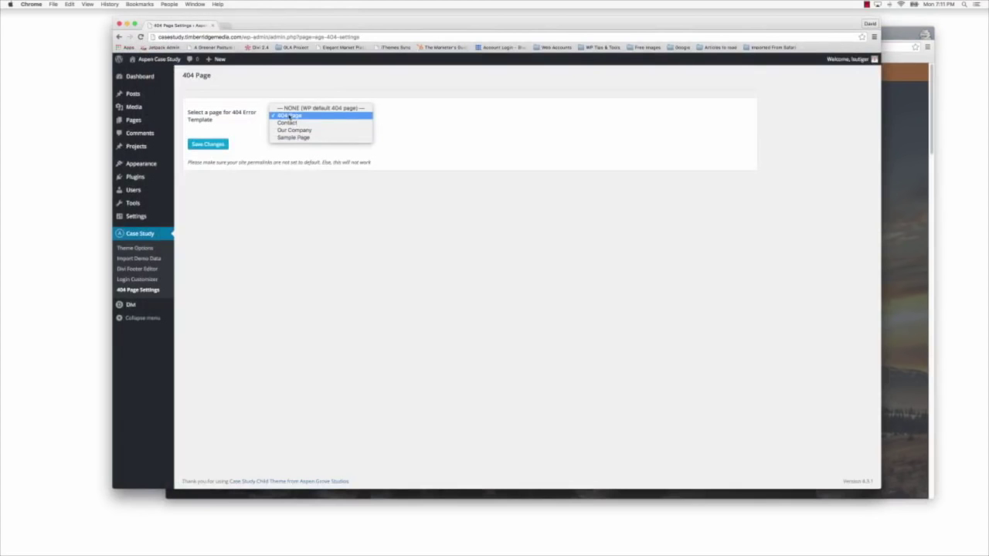
click(318, 220)
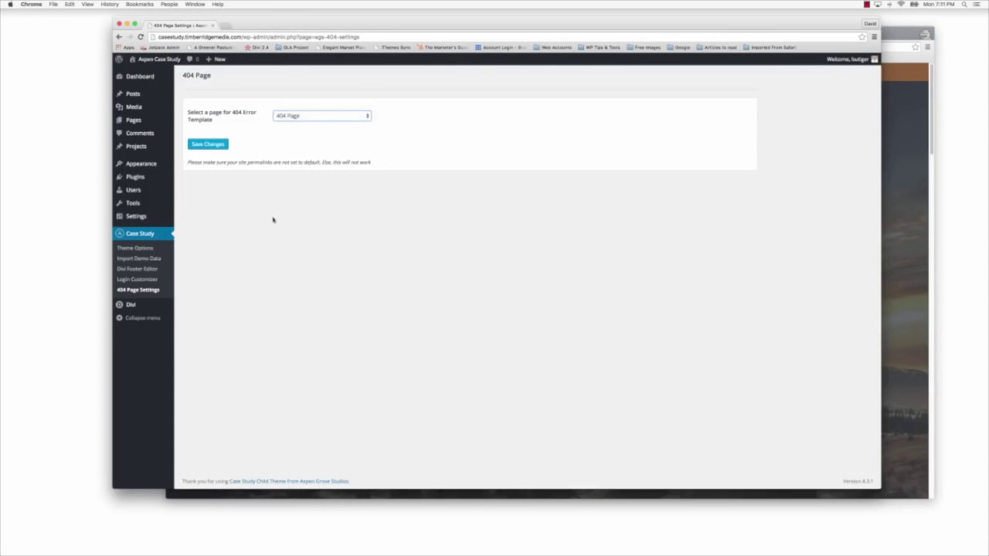
- Add a page titled "New 404 page" and switch it to the Divi Builder
click(135, 121)
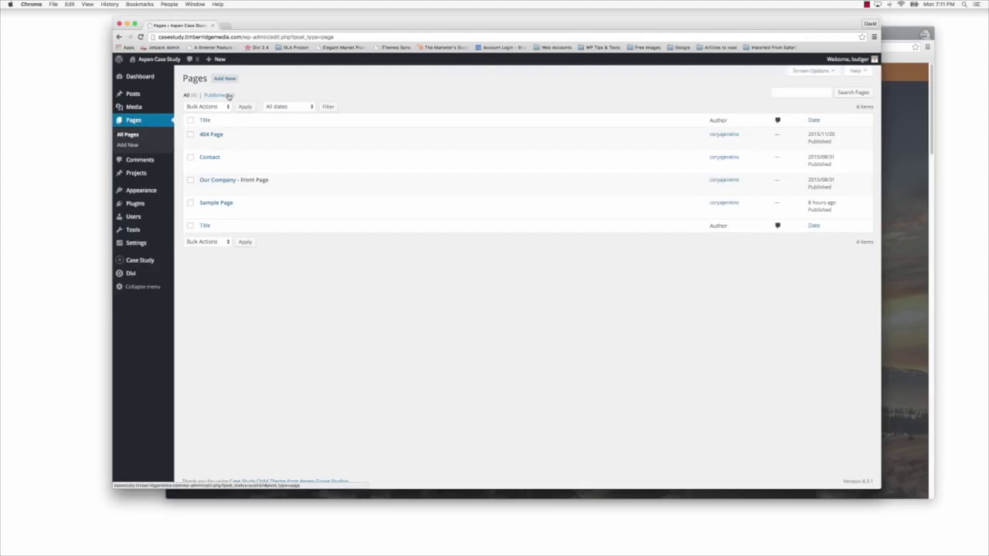
click(225, 79)
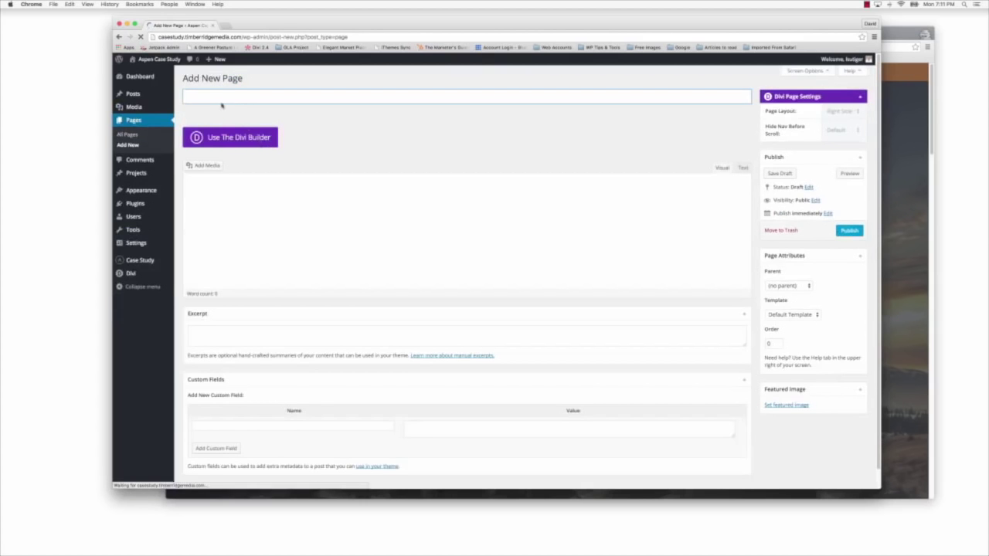
text(New 404 page)
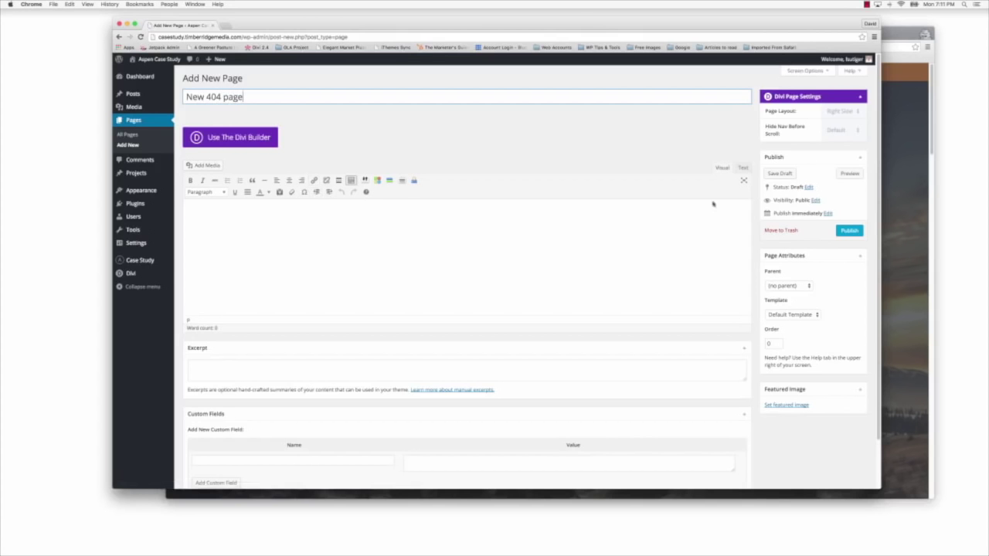
click(265, 141)
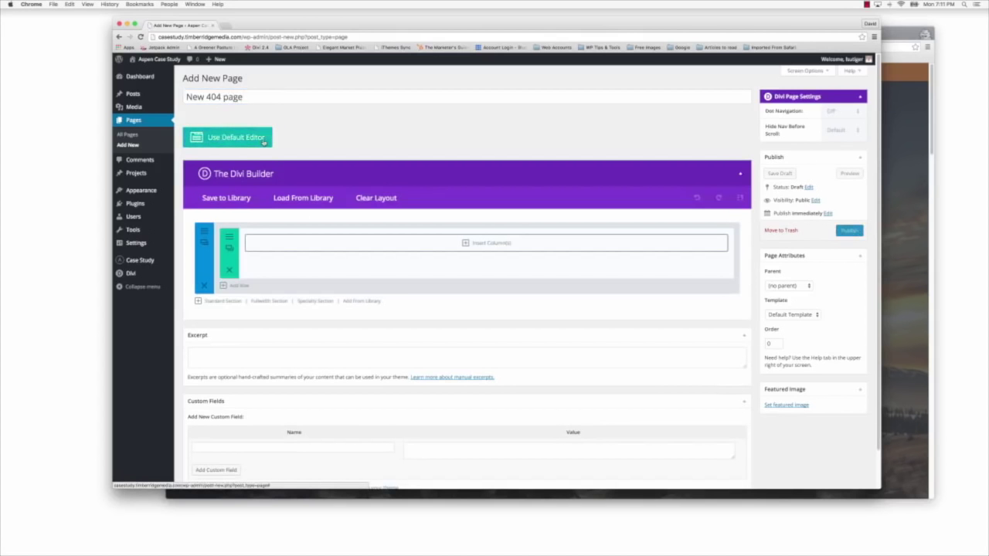
- Load the predefined Product Features layout into the new page and publish it
click(318, 200)
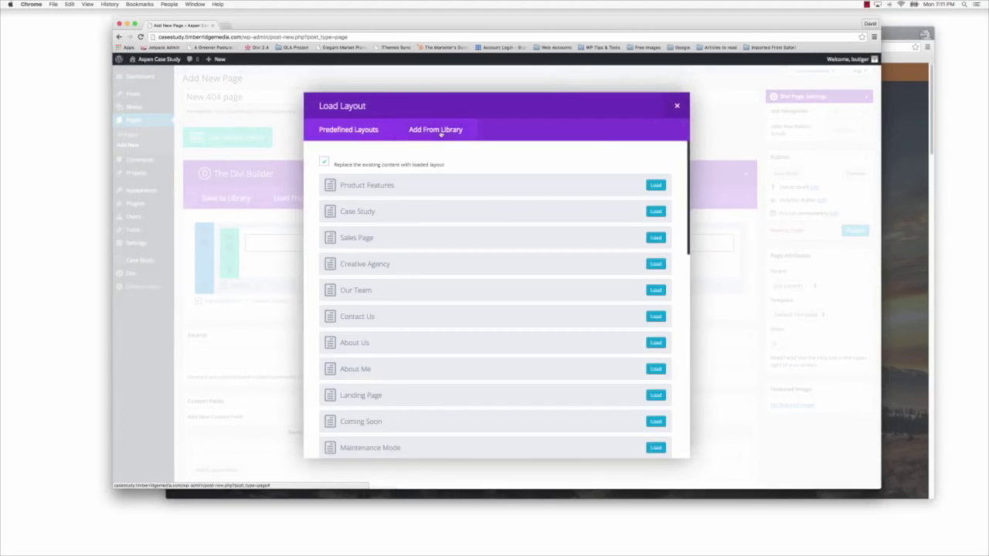
click(655, 185)
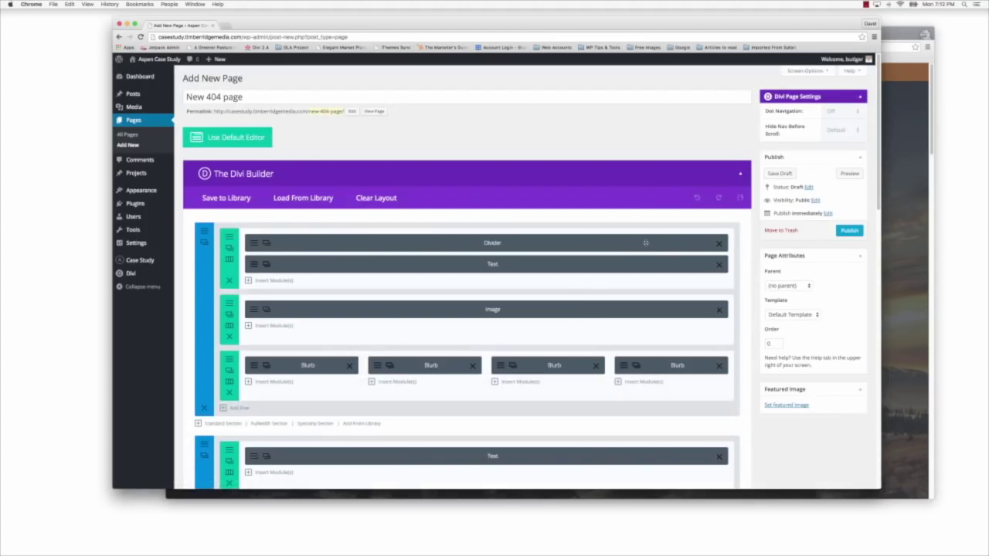
click(847, 230)
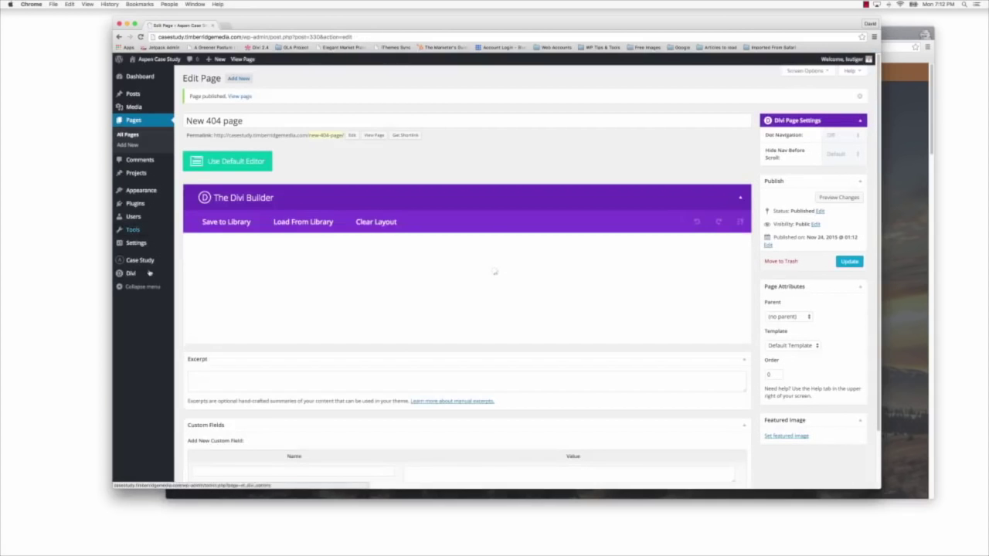
- In the Case Study theme's 404 Page Settings, set the 404 error template to New 404 page and save the changes
mouse_move(143, 261)
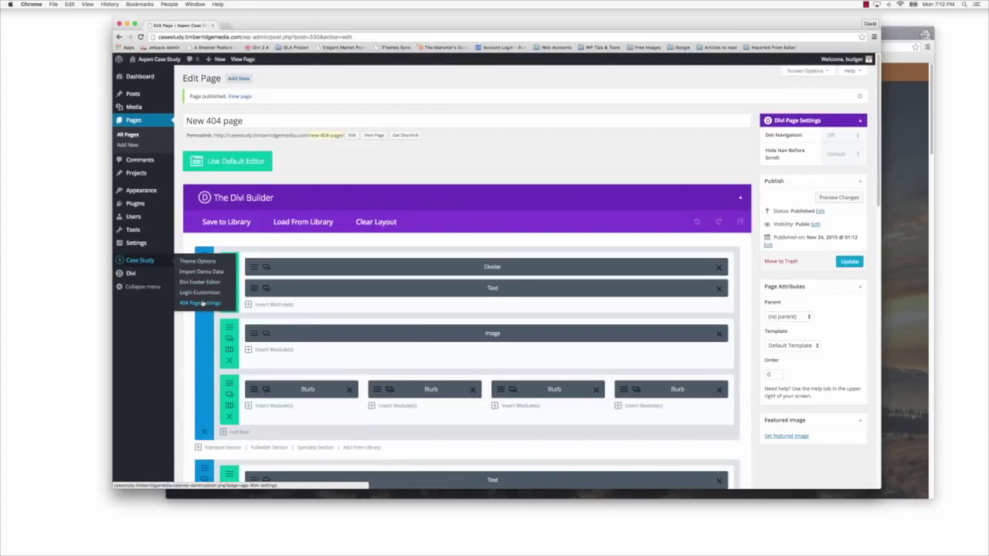
click(202, 304)
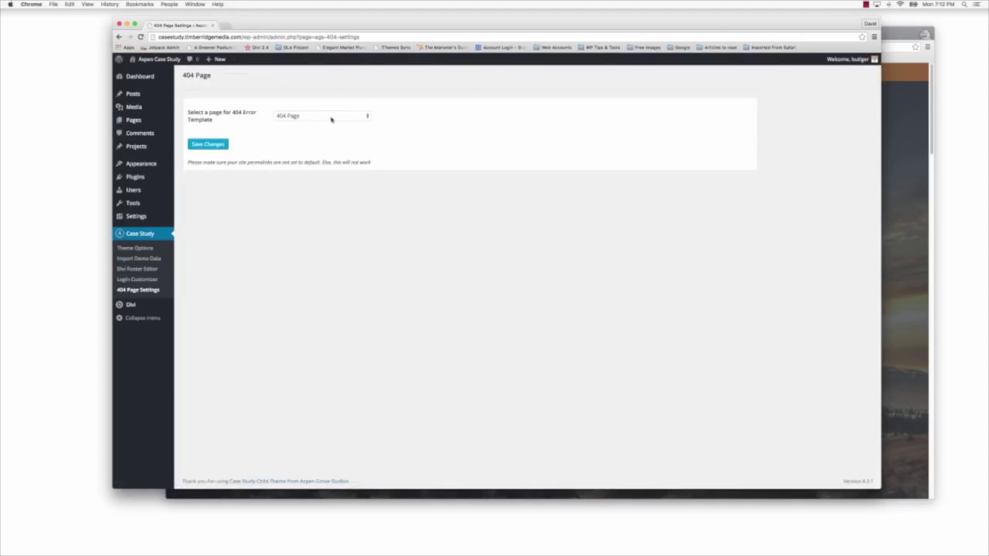
click(332, 118)
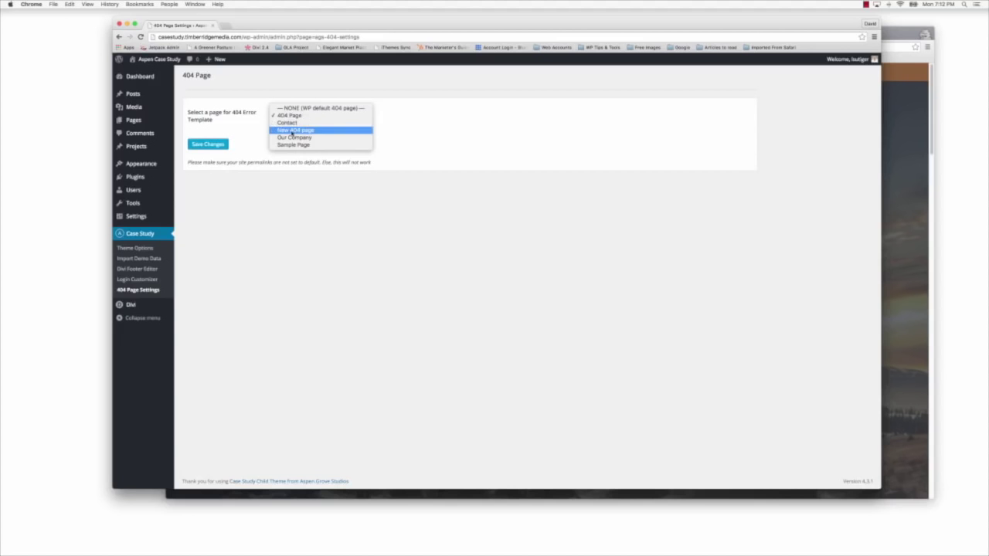
click(293, 131)
click(209, 144)
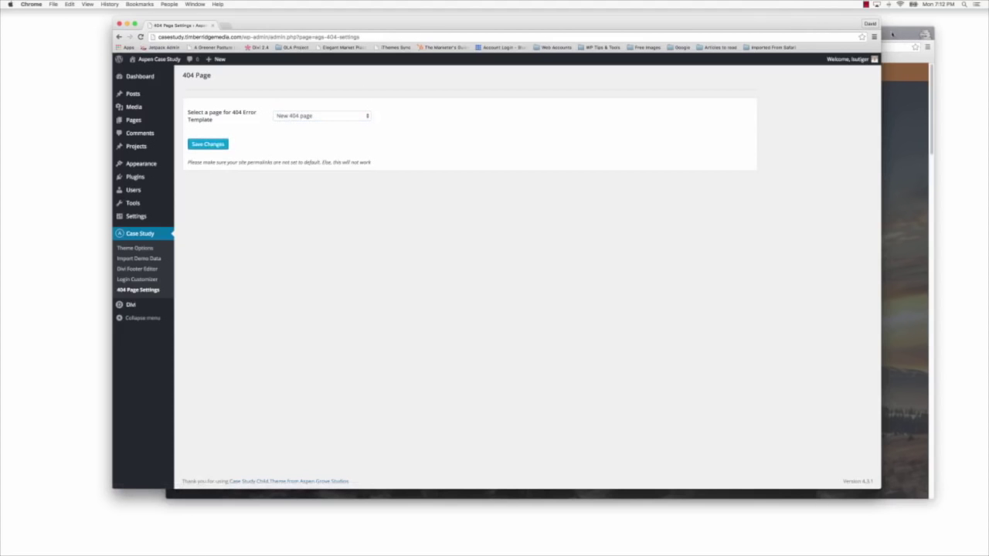
- Load the nonexistent address /dsjfsdfg in the site's preview window, look through the resulting 404 page, and close the preview
click(901, 34)
click(303, 47)
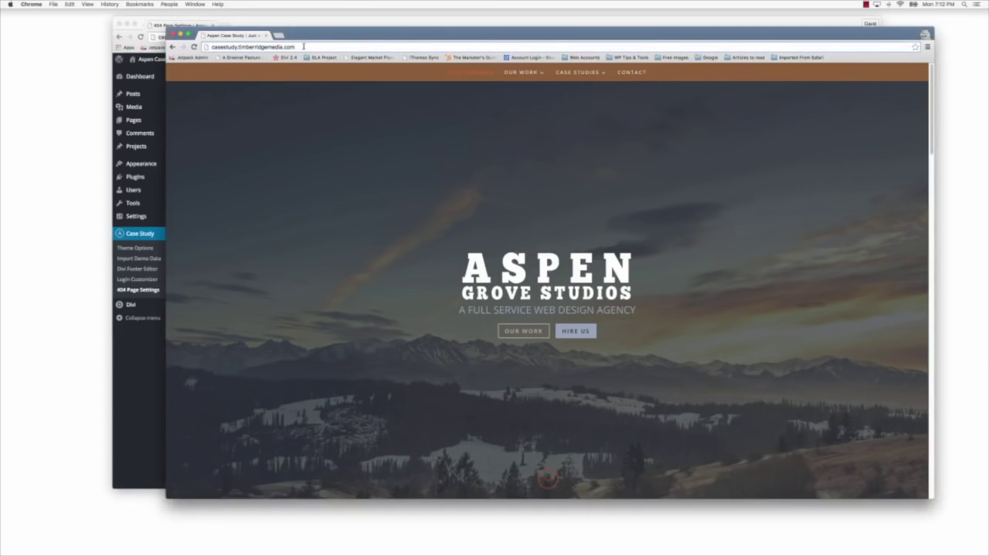
text(/wp)
text(sdfg)
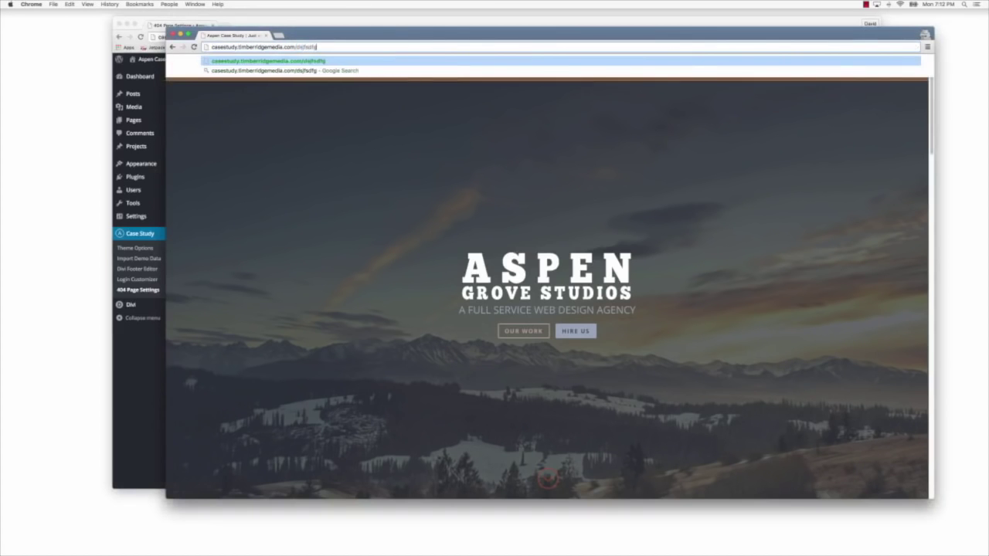
key(Return)
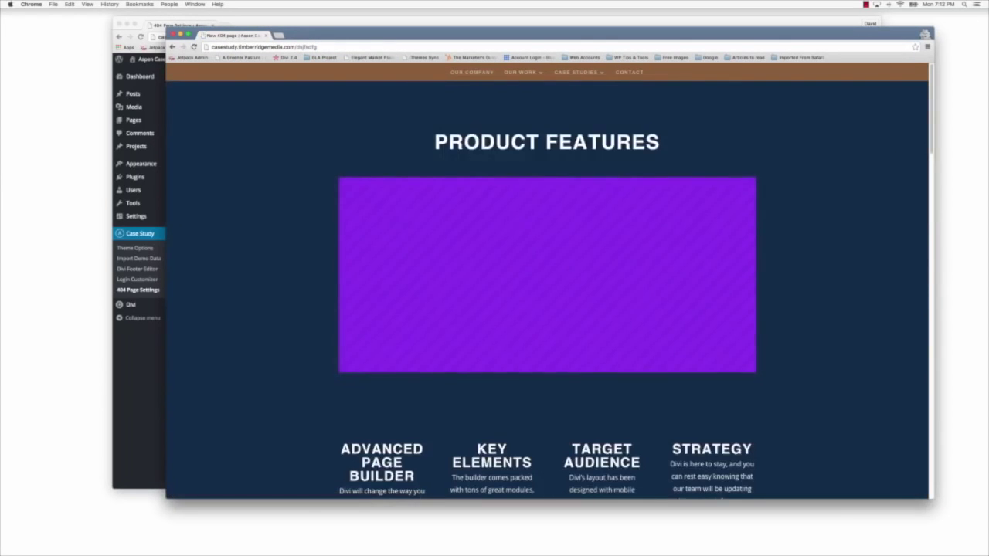
scroll(739, 344, down, 10)
scroll(739, 343, up, 10)
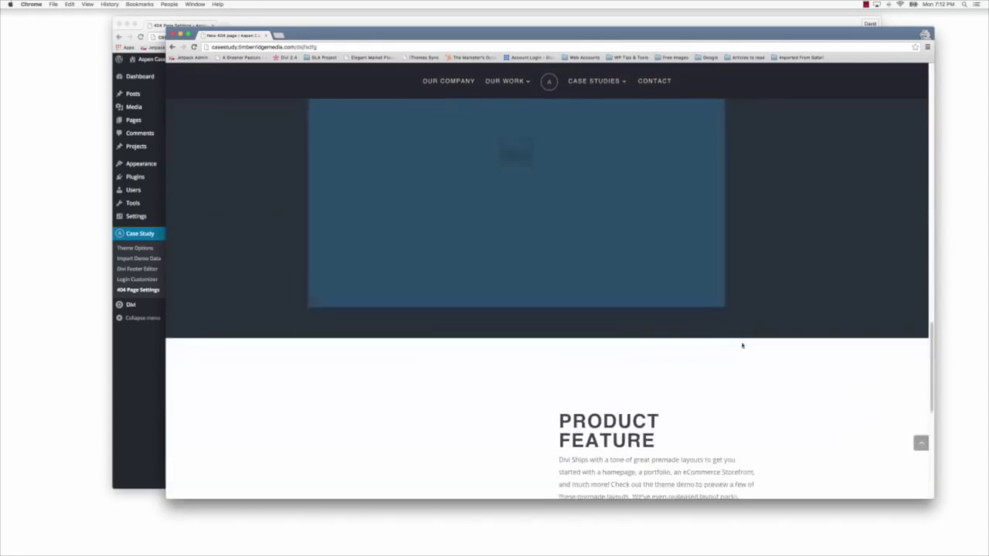
drag(353, 35, 345, 78)
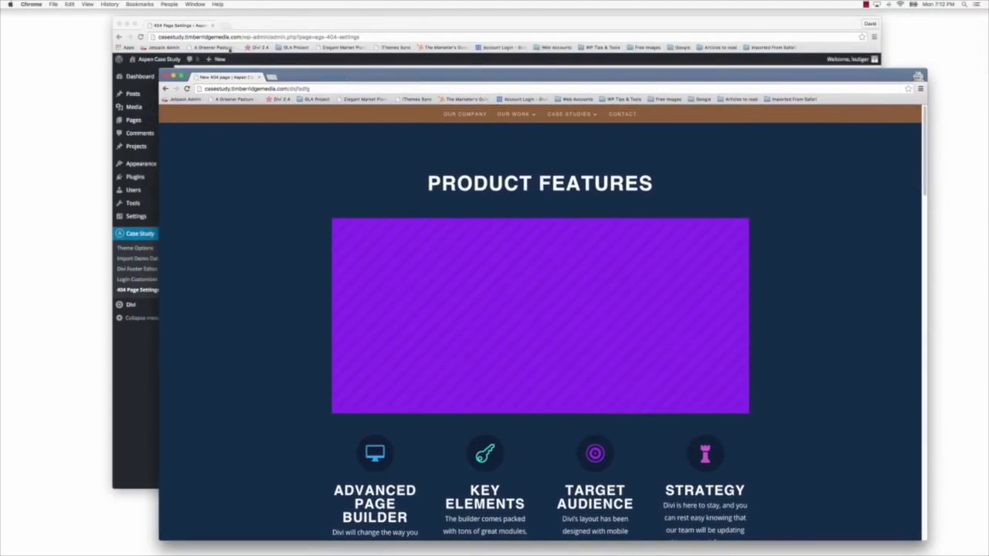
click(260, 76)
drag(258, 26, 280, 23)
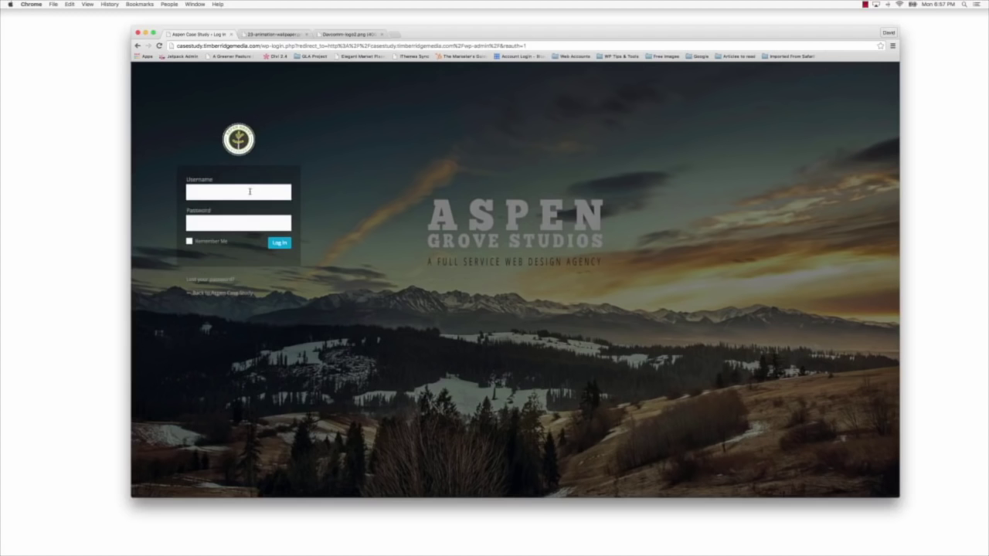
- Log in to the WordPress dashboard with the saved username and password, and bring up the list of Case Study theme settings pages
click(224, 191)
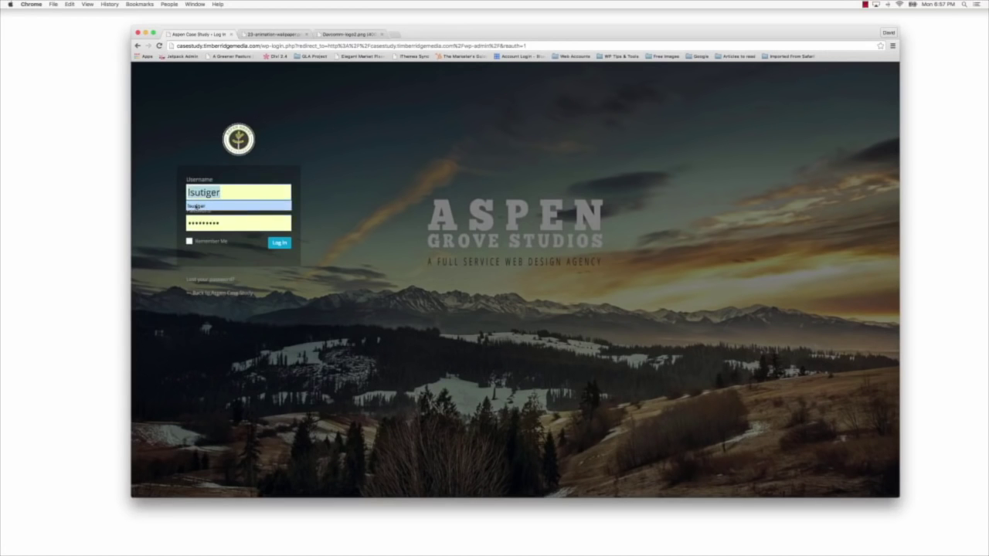
click(196, 206)
click(279, 244)
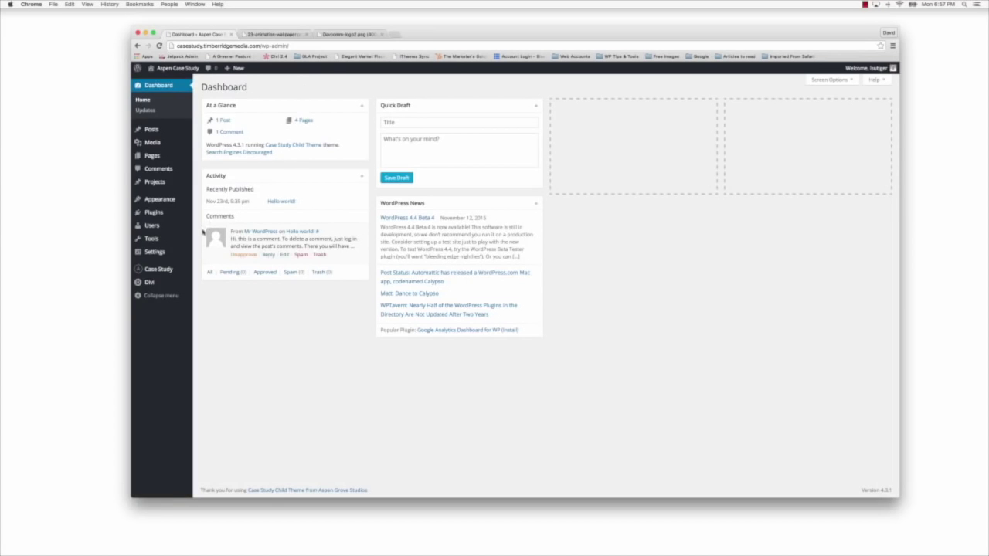
mouse_move(175, 270)
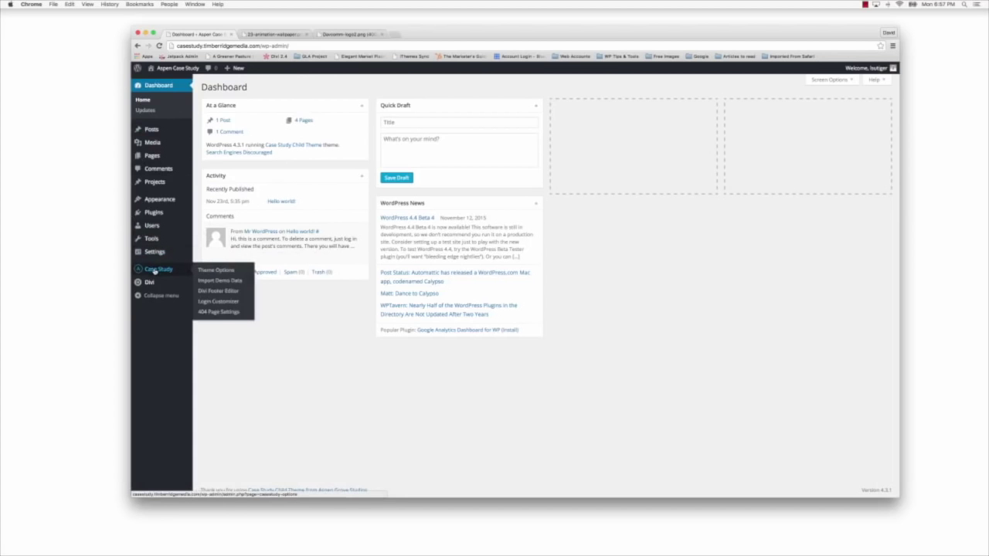
- Open the Case Study theme's Login Customizer and set the login form alignment to Right
click(230, 303)
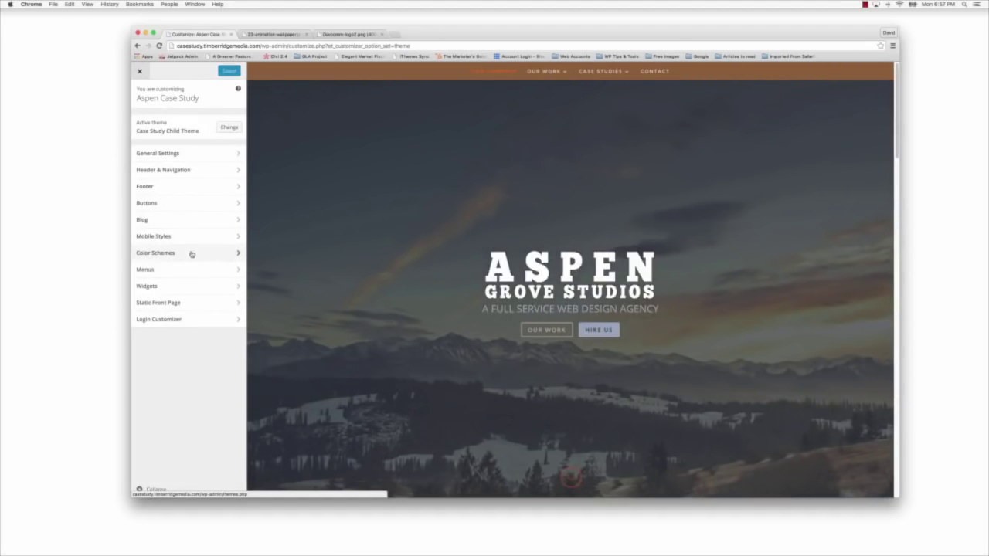
click(161, 320)
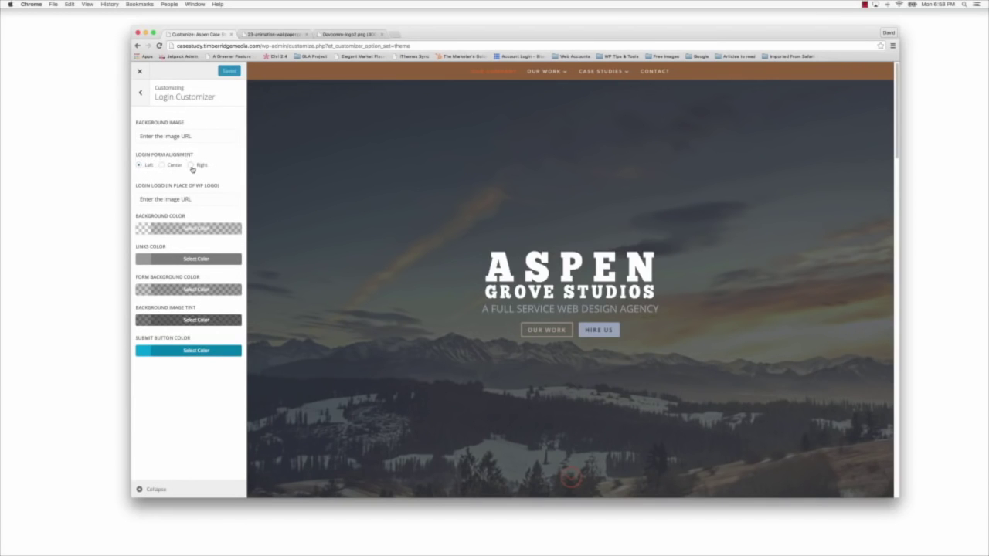
click(163, 165)
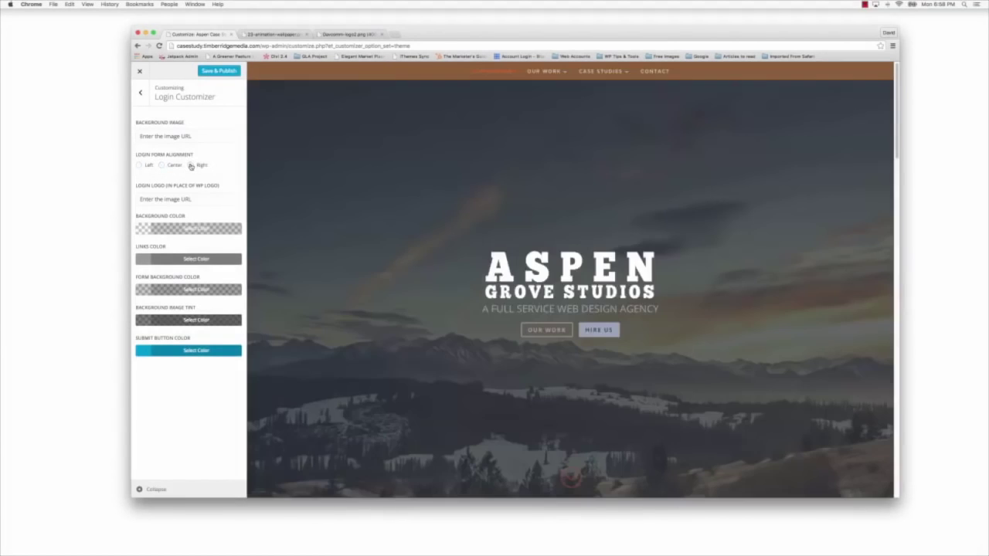
click(190, 165)
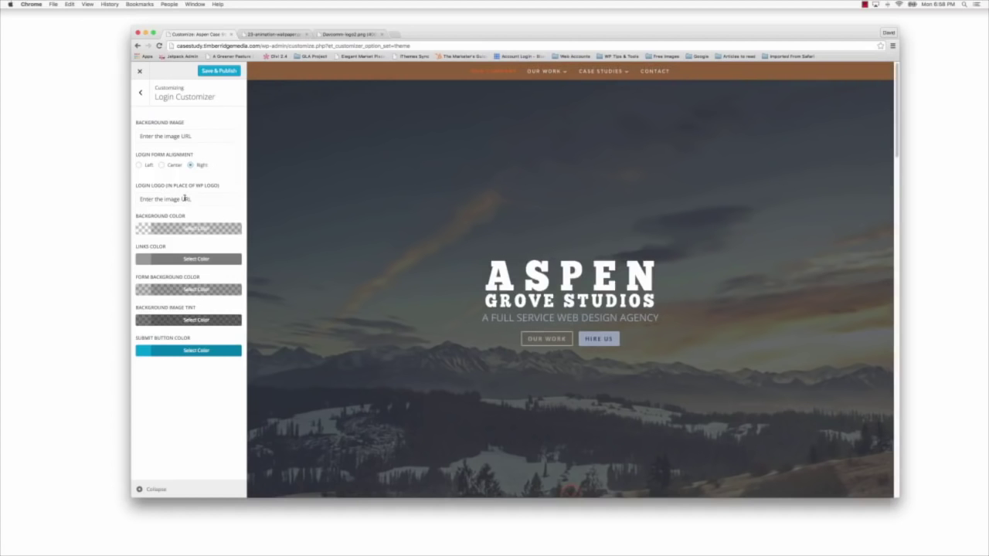
- Set the login page's background color to the orange swatch at full opacity and its links color to the light green swatch
click(143, 229)
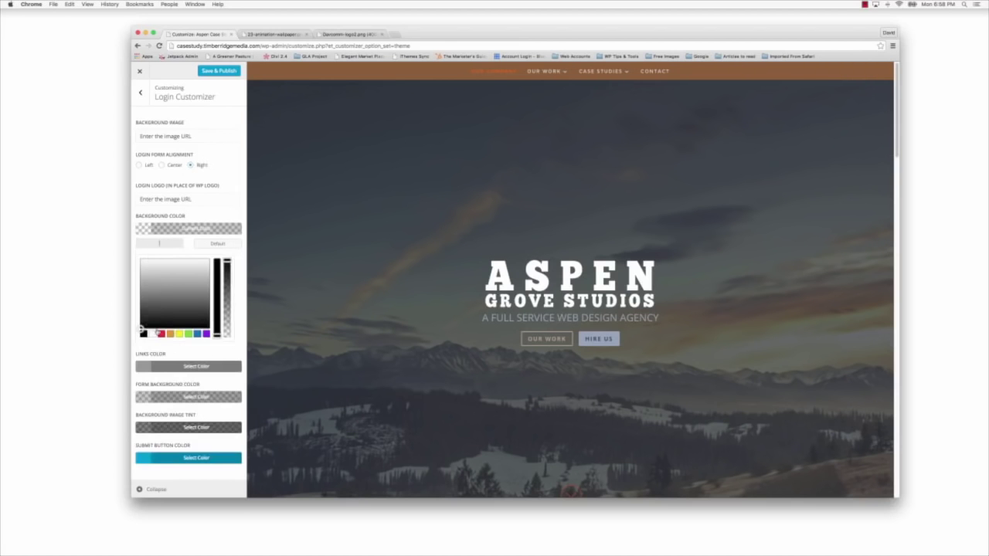
click(171, 334)
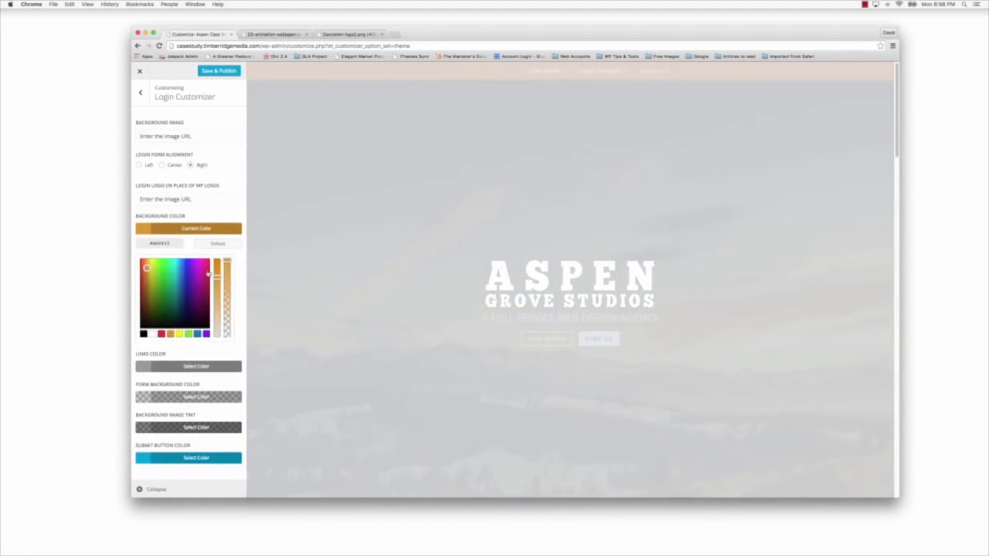
drag(227, 263, 228, 339)
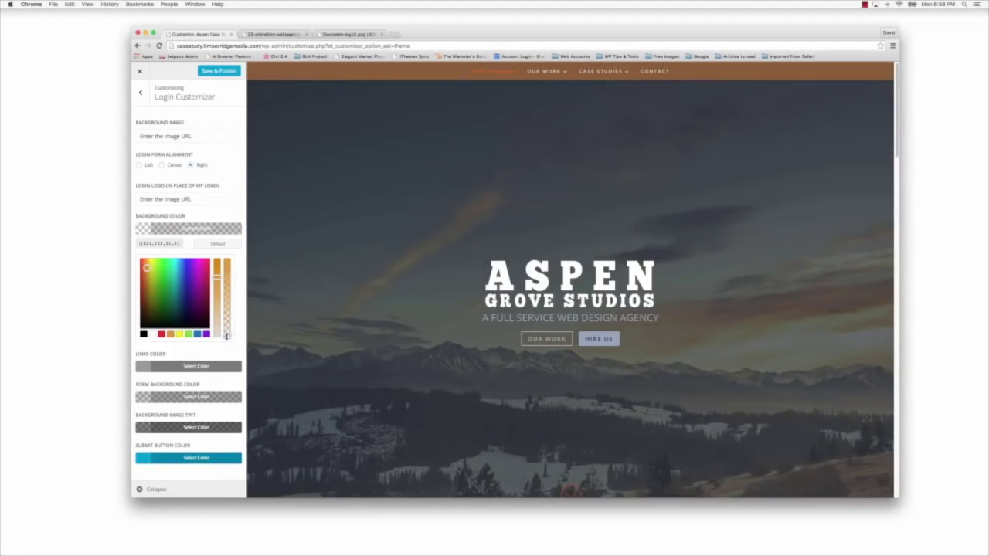
drag(226, 336, 228, 261)
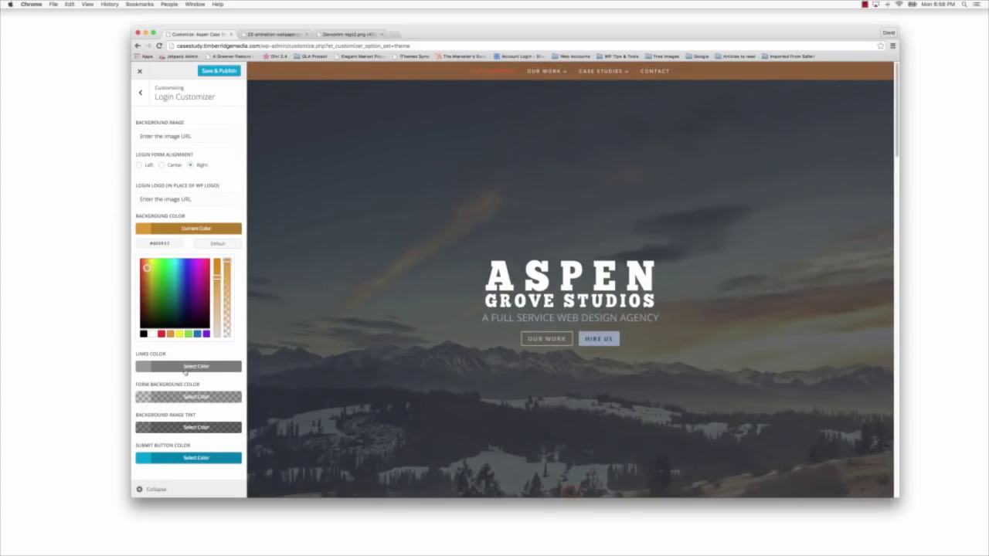
click(142, 366)
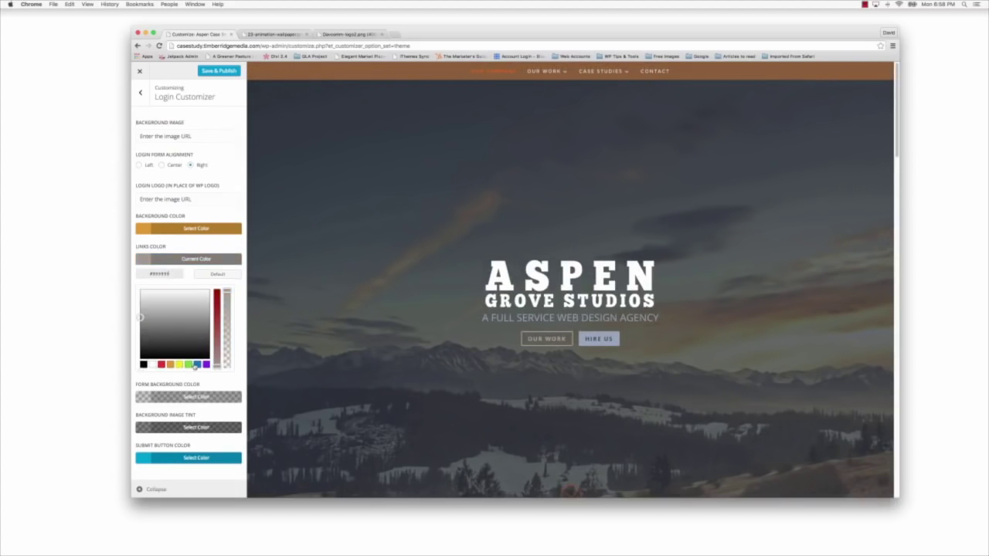
click(189, 364)
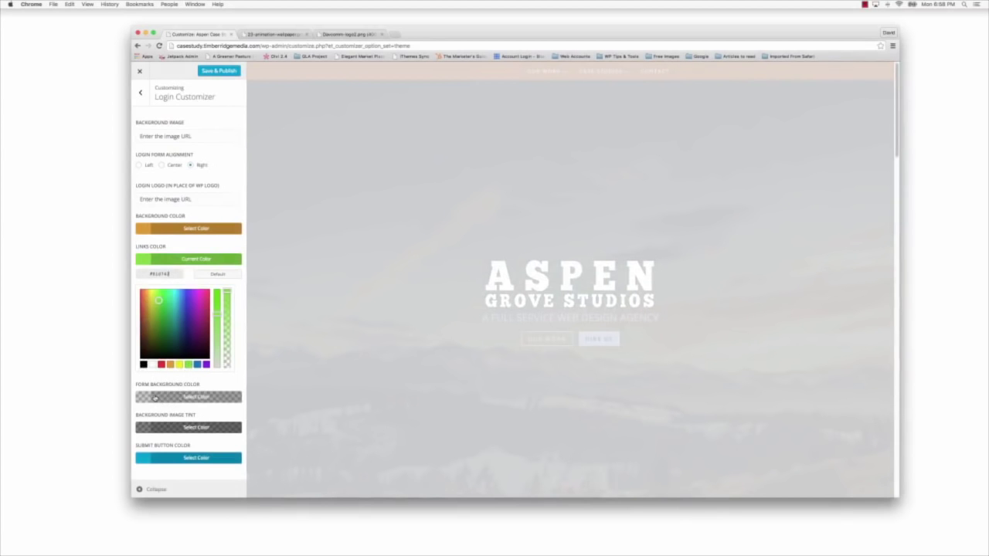
- Set the form background color to purple and the submit button color to red, then publish the login settings and exit the customizer
click(144, 398)
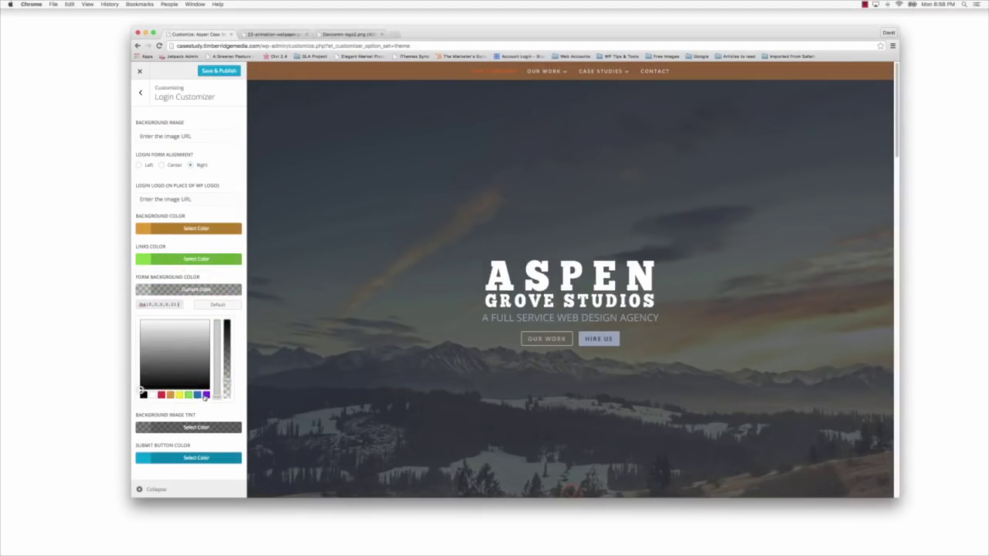
click(205, 395)
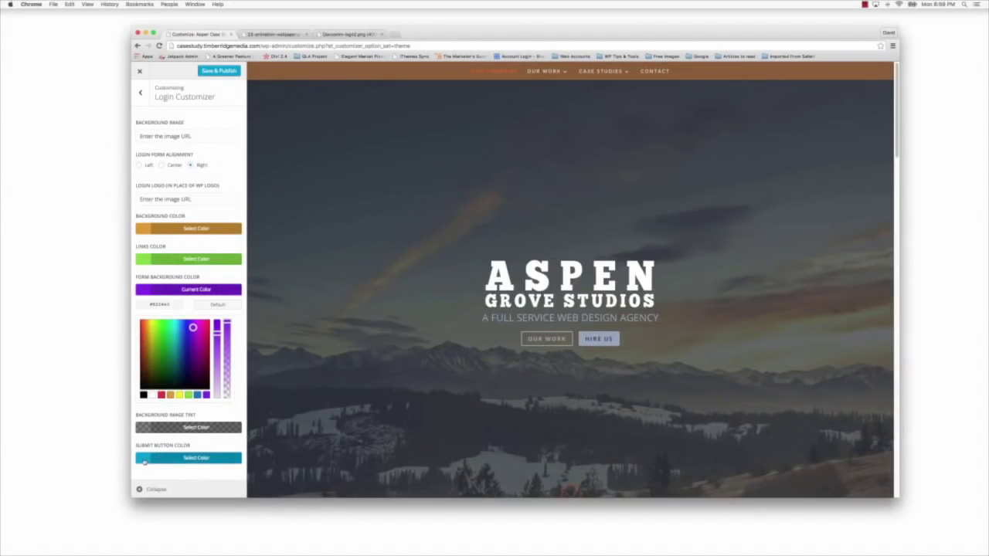
click(146, 460)
click(161, 456)
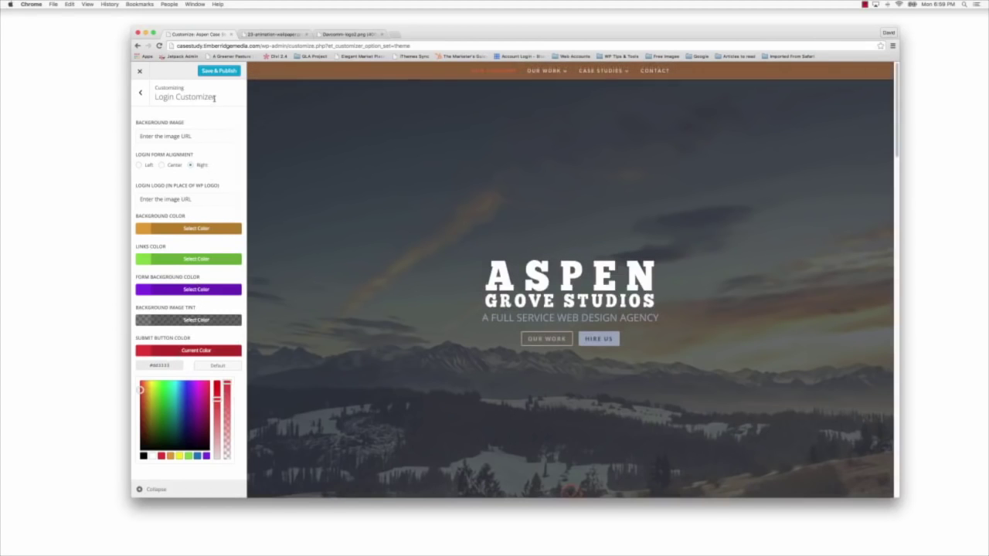
click(213, 73)
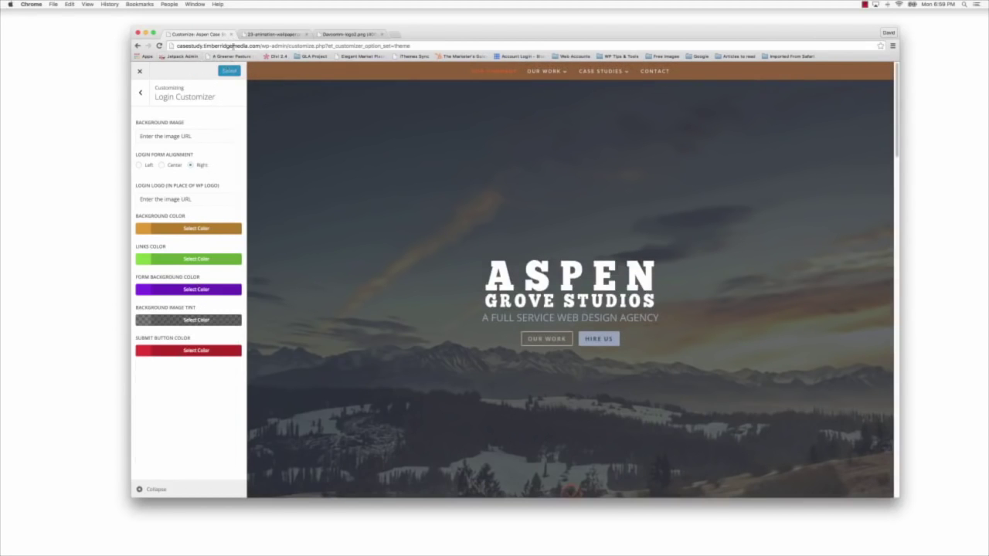
click(140, 71)
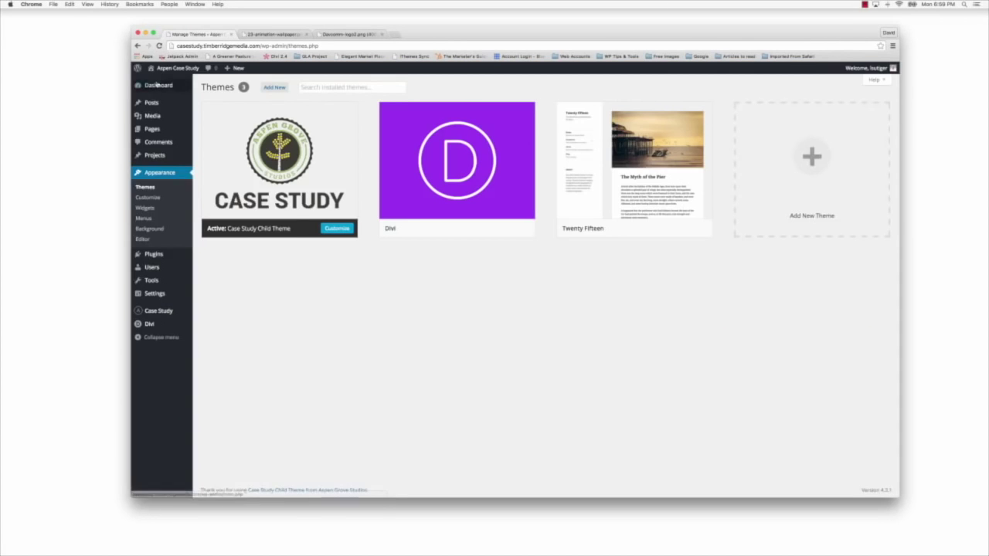
- Open the site in an incognito window, load its /wp-admin address, and examine the customized login page
mouse_move(166, 69)
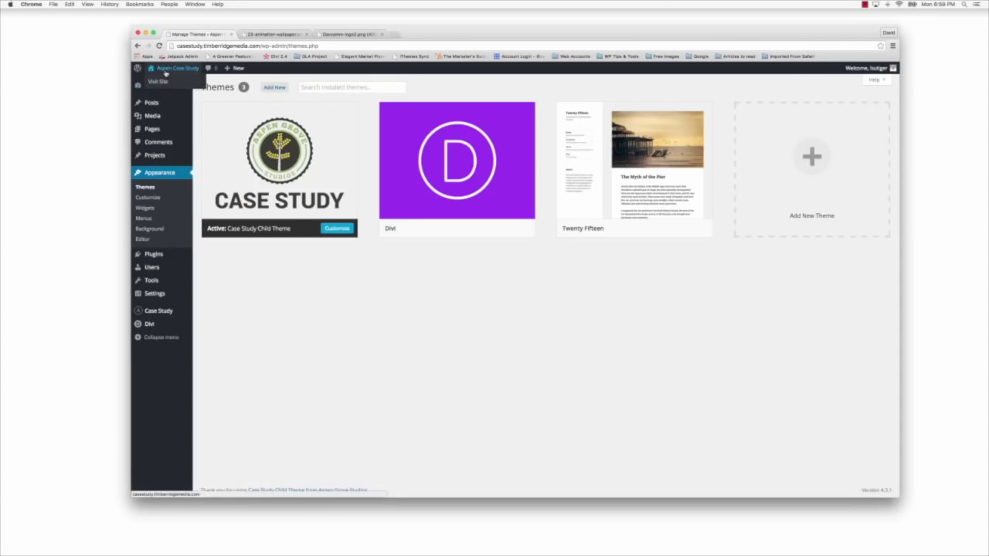
right_click(158, 82)
click(178, 98)
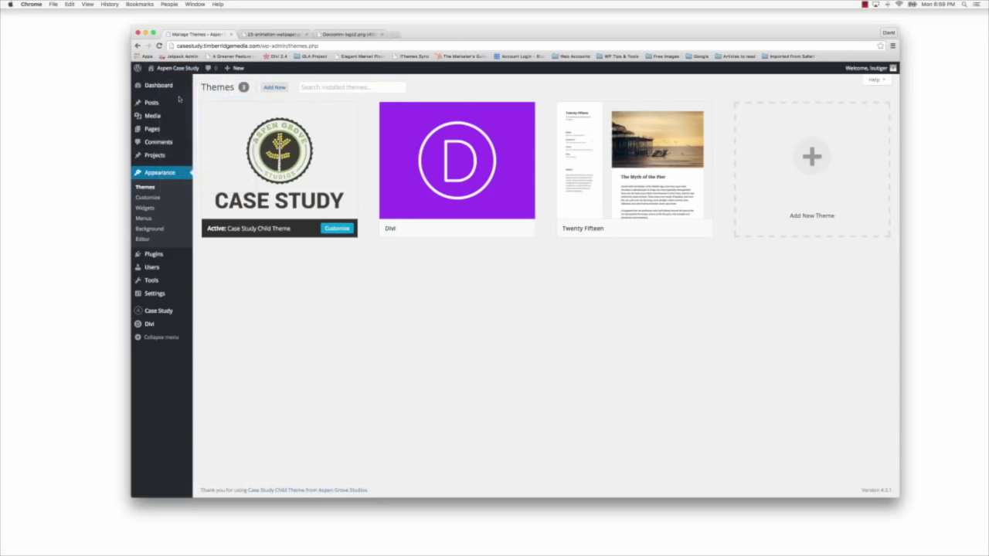
drag(275, 40, 242, 38)
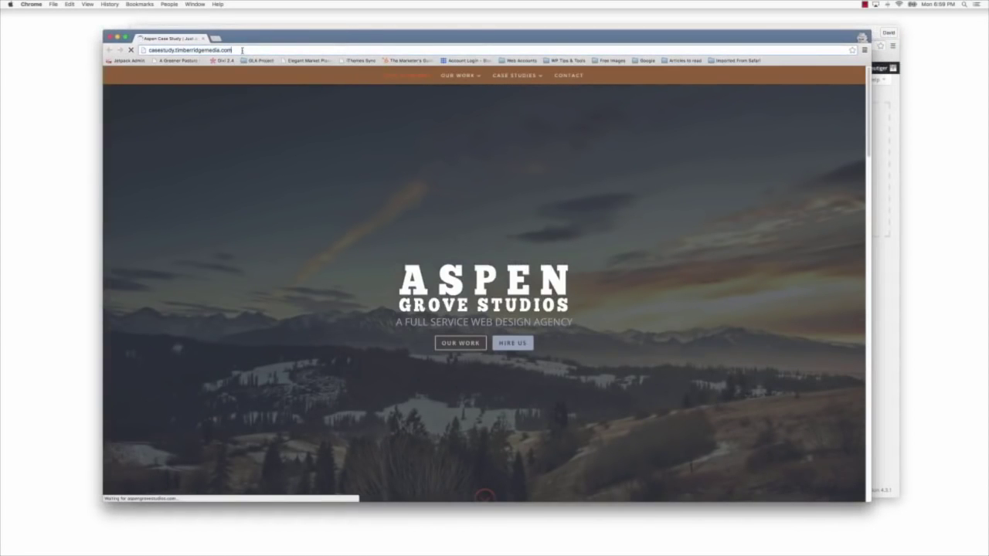
text(/wp-admi)
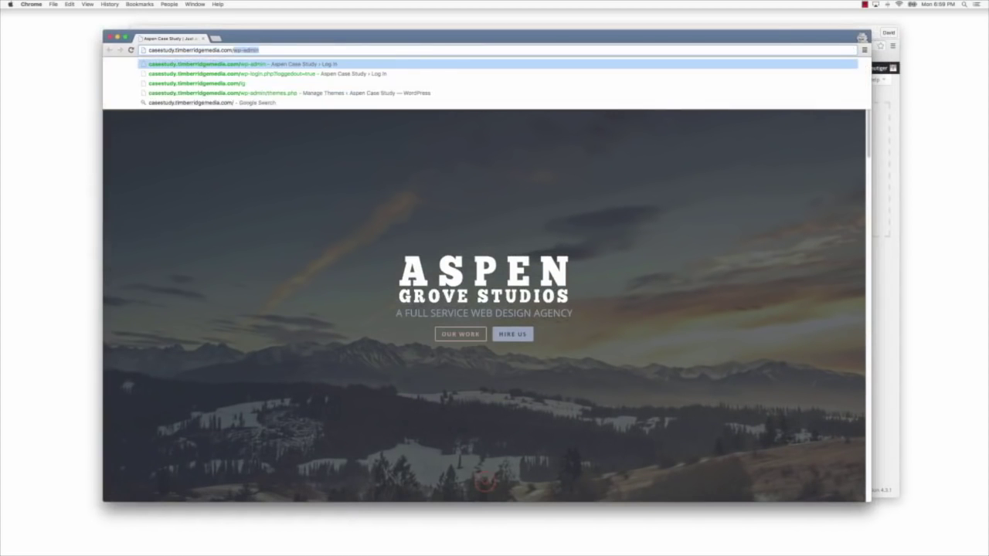
text(n)
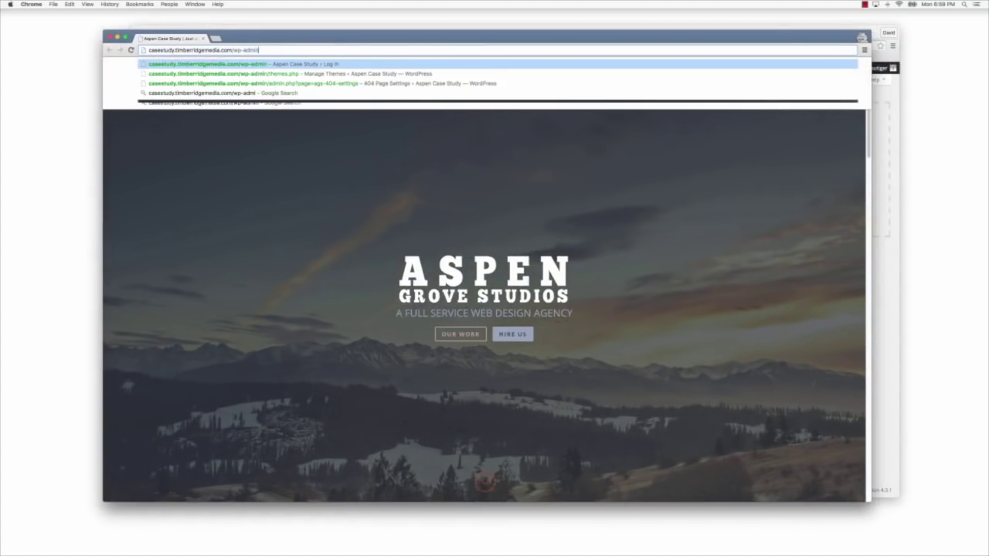
key(Return)
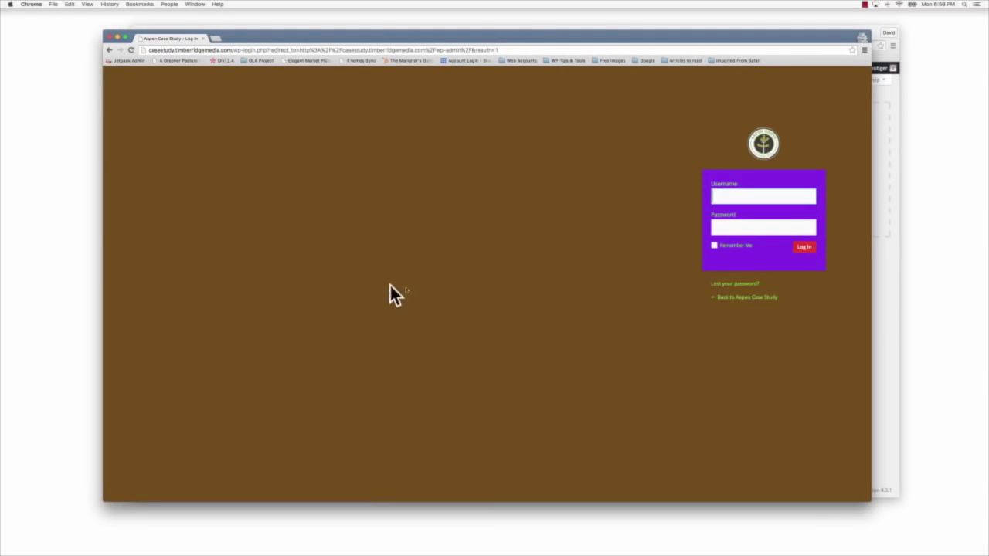
click(797, 193)
drag(547, 38, 599, 73)
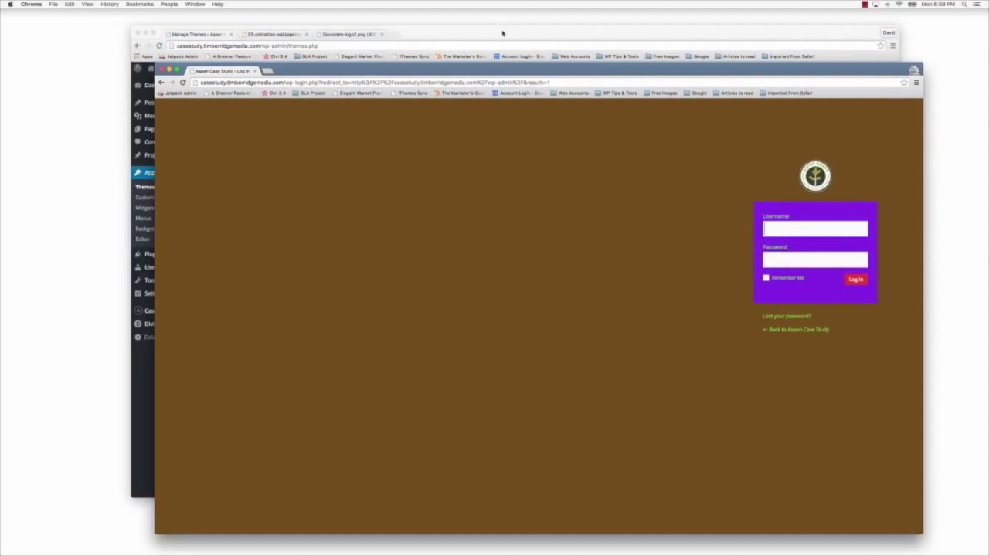
- Return to the dashboard window and reopen the Case Study theme's Login Customizer settings
click(502, 33)
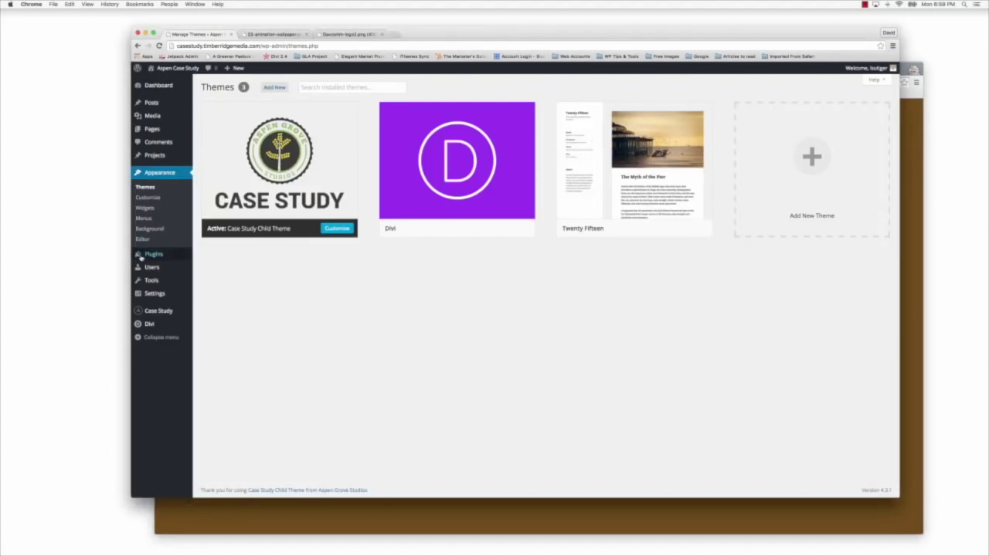
mouse_move(166, 310)
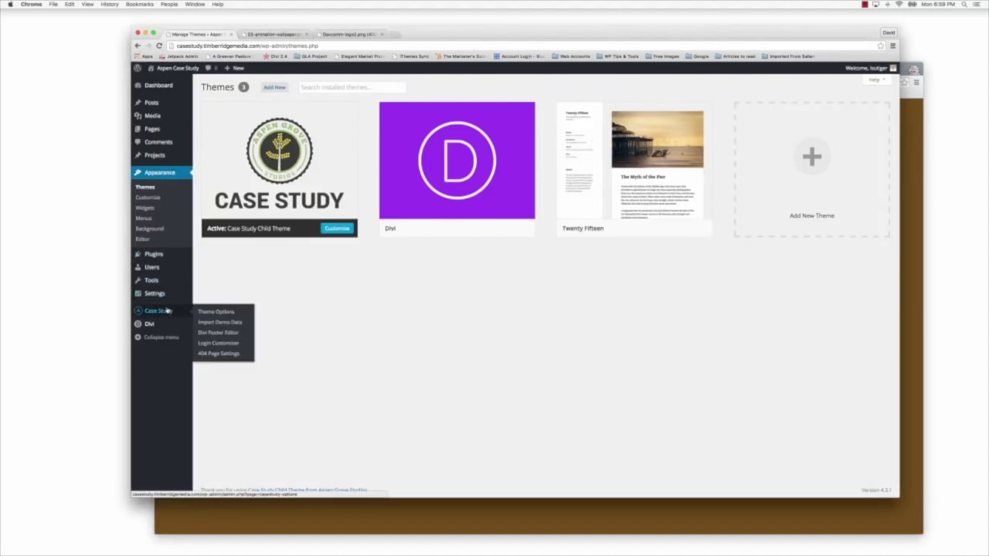
click(216, 343)
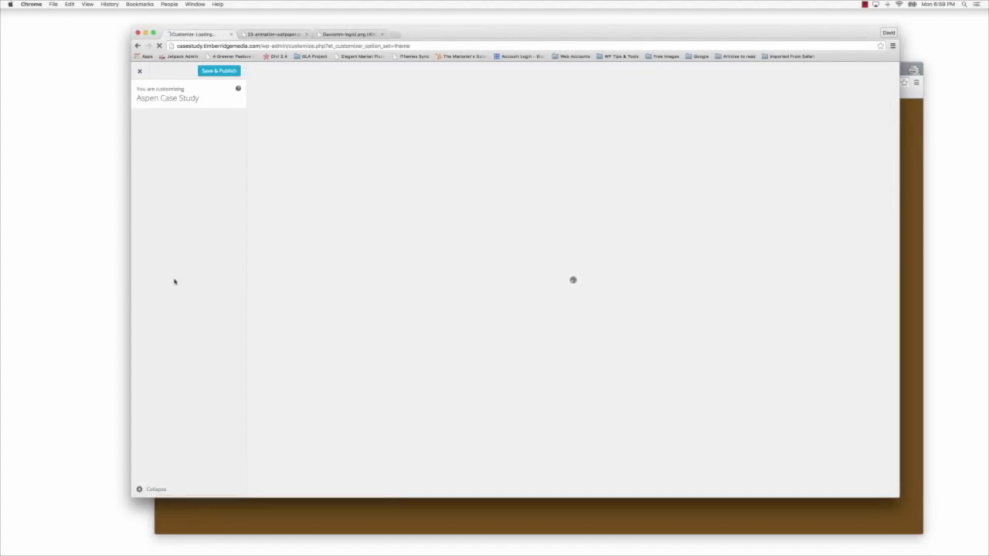
click(184, 305)
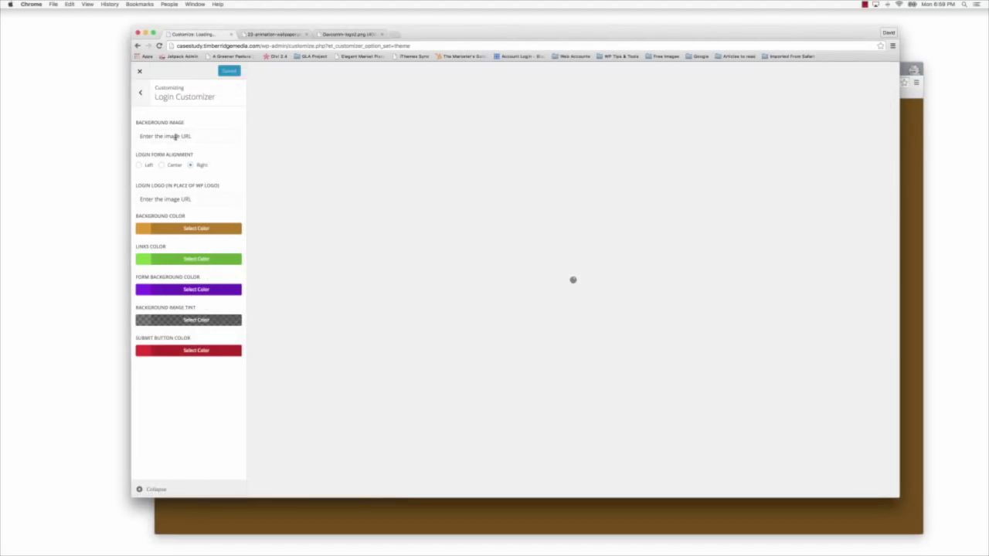
- Copy the address of the 23-animation-wallpaper.preview.jpg image and paste it as the login page's background image URL
click(282, 35)
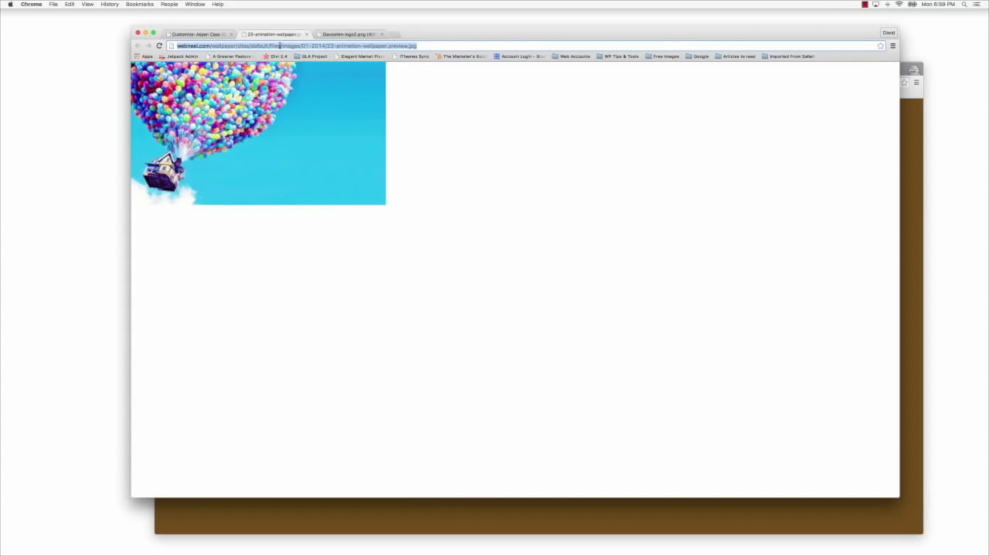
click(176, 34)
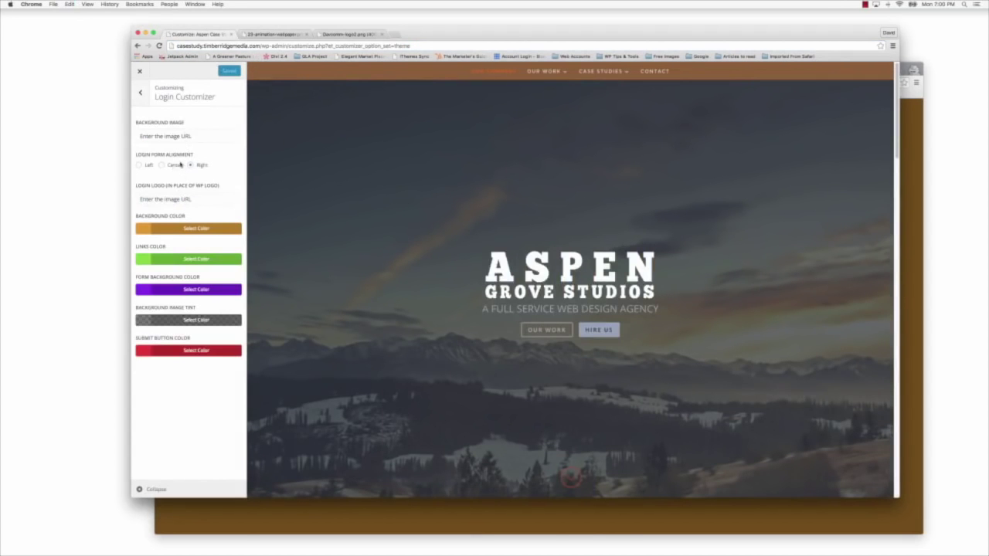
triple_click(161, 136)
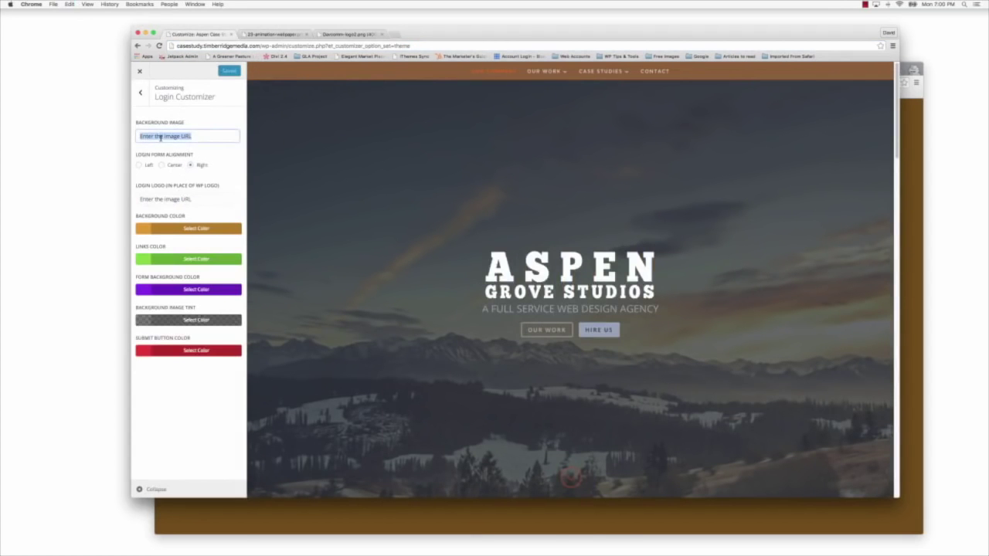
key(BackSpace)
key(super+v)
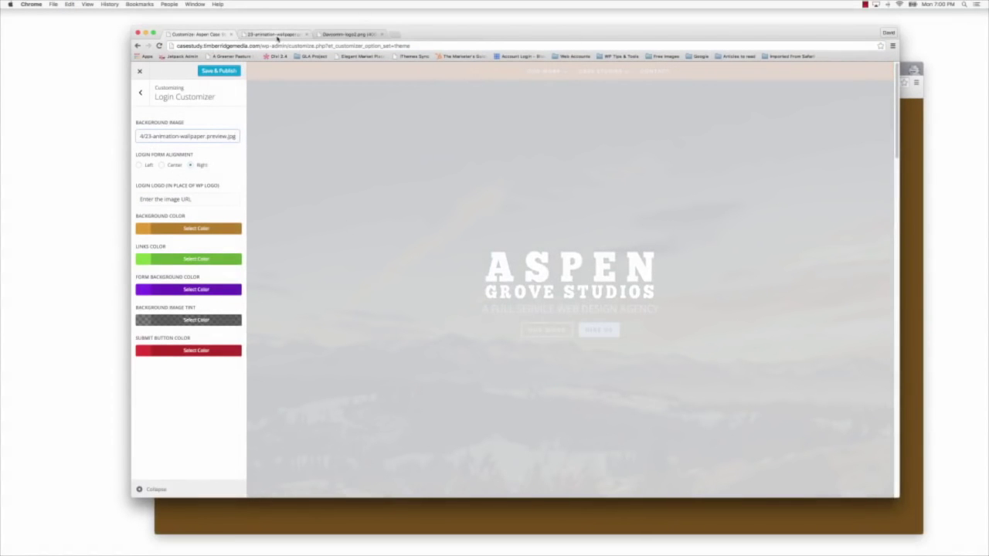
- Copy the address of the Davcomm-logo2.png image and paste it as the login logo URL
click(348, 34)
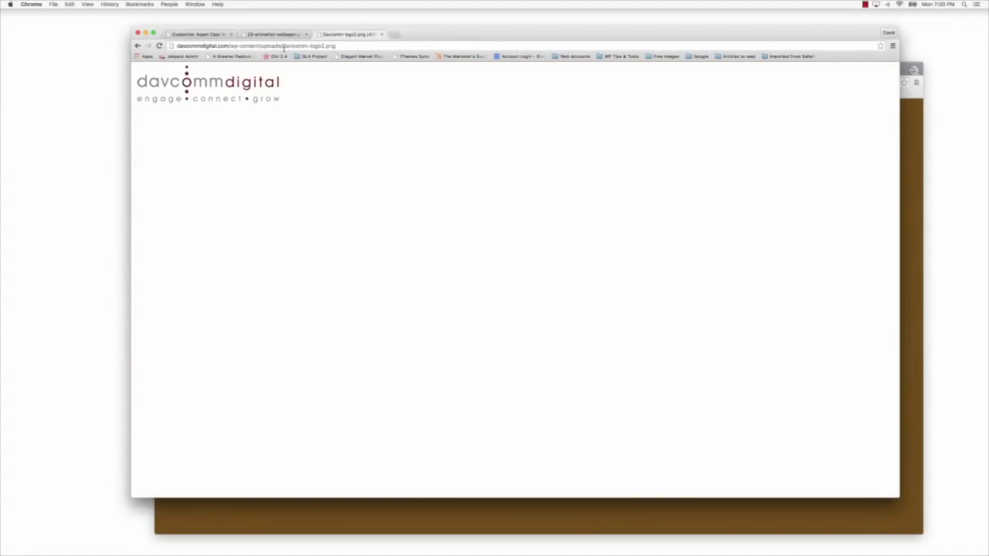
double_click(254, 46)
click(253, 47)
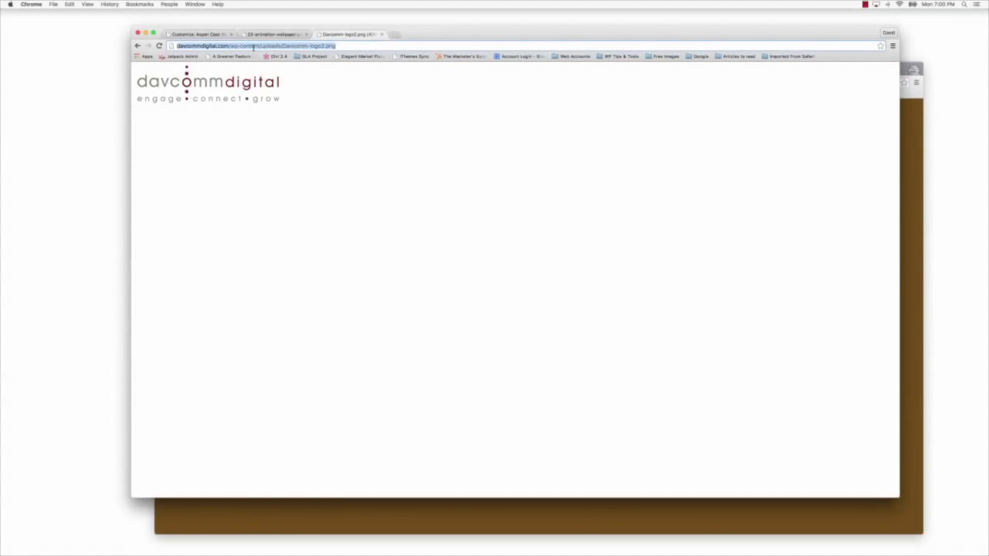
click(205, 35)
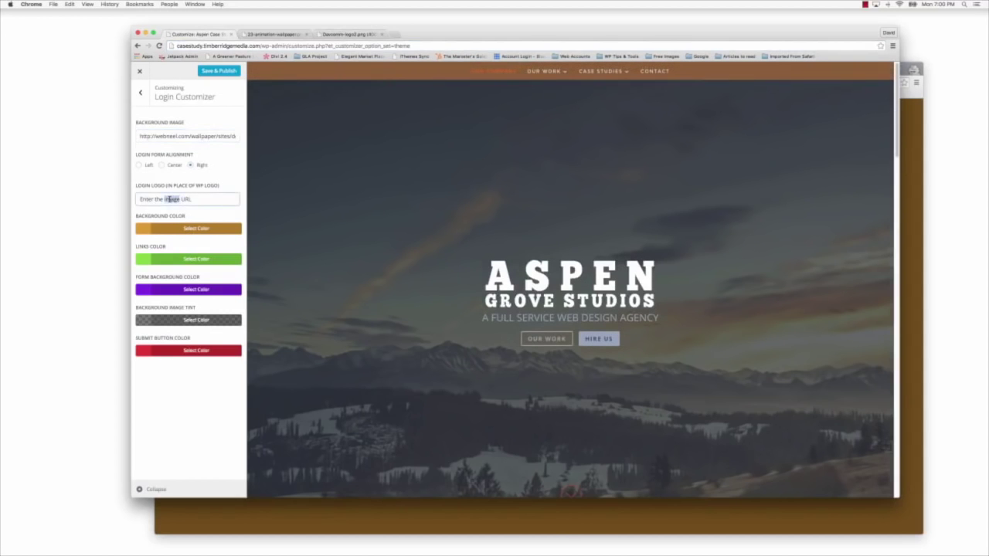
triple_click(168, 199)
key(super+v)
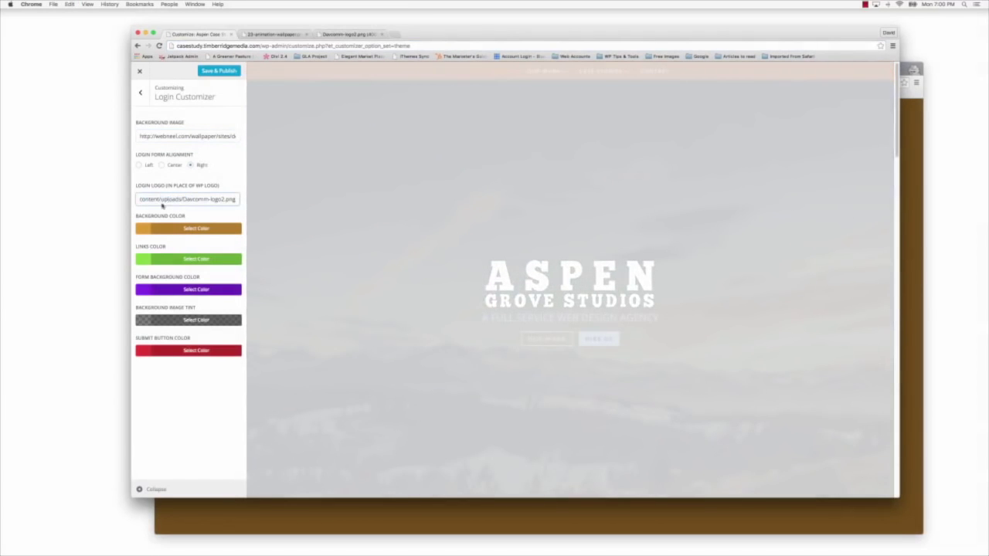
- Reset the login page's background color to its default
click(145, 229)
click(216, 244)
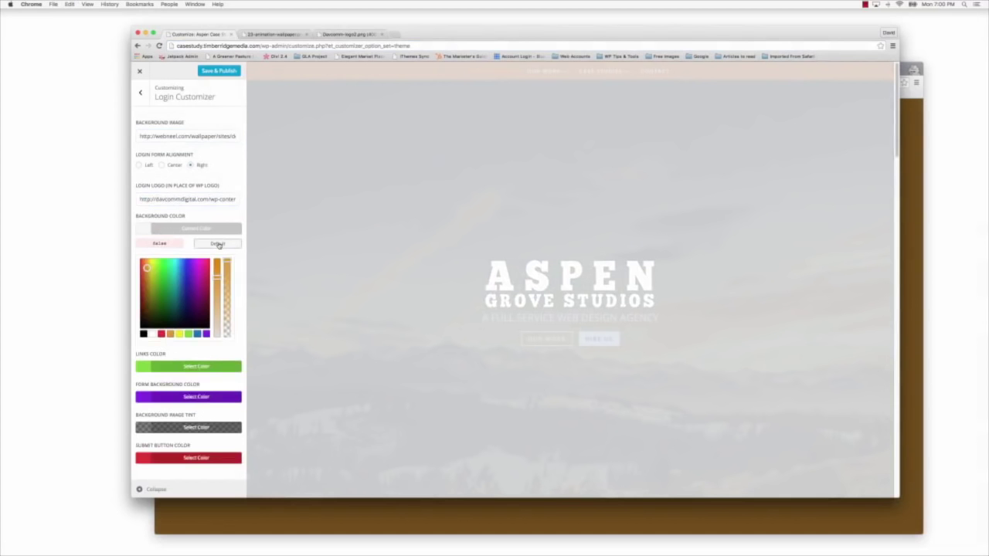
- Reset the login page's links color, form background color and submit button color to their defaults
click(150, 367)
click(235, 276)
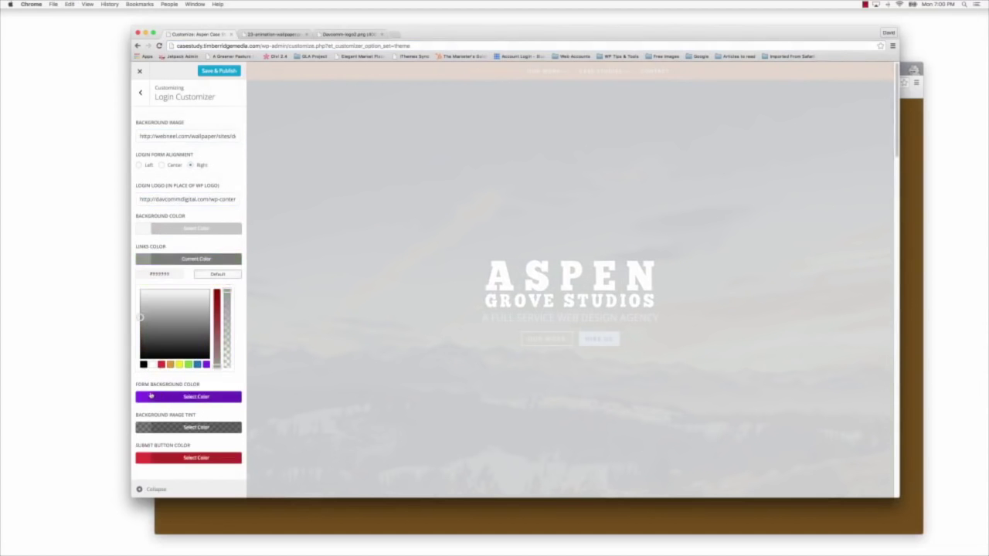
click(151, 396)
click(219, 305)
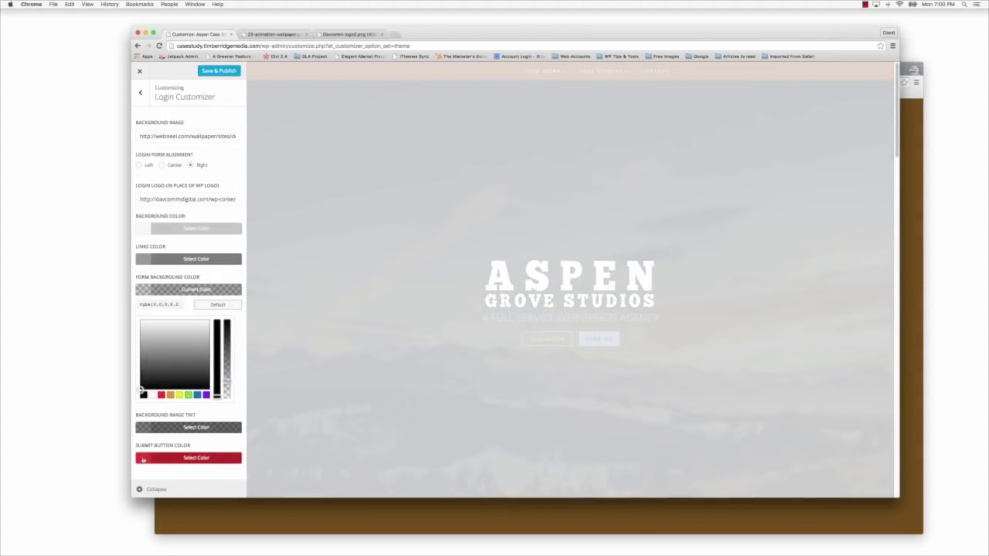
click(144, 458)
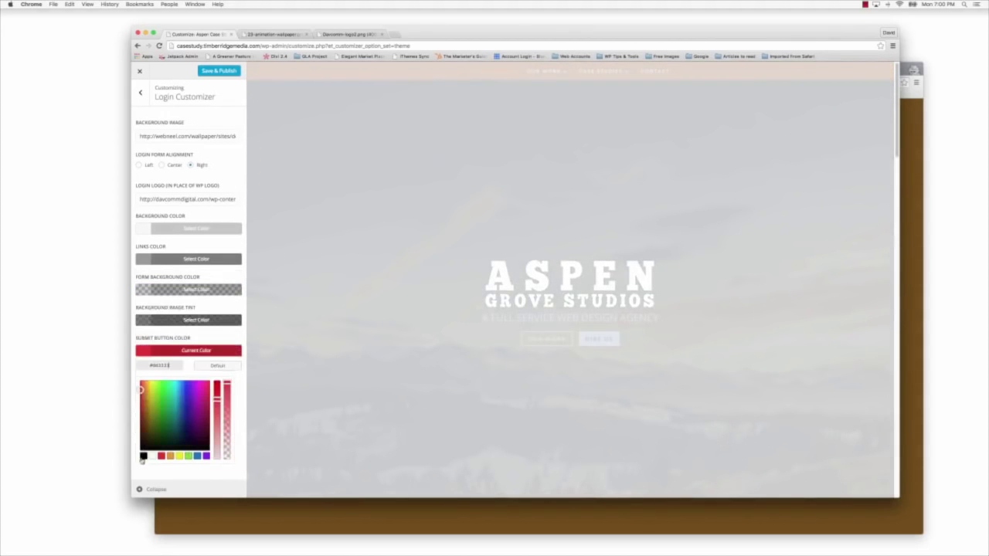
click(218, 366)
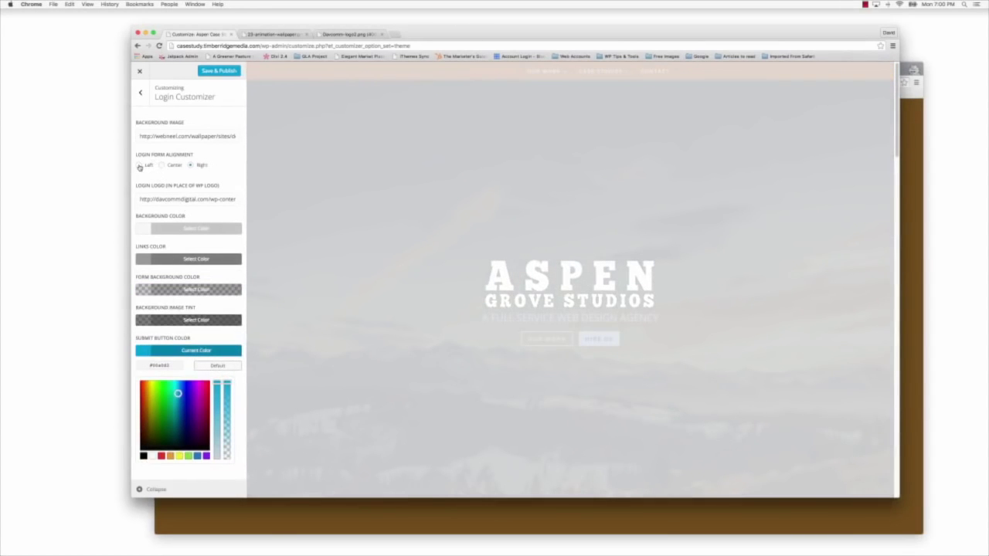
- Set the login form alignment to Left and publish the login page settings
click(140, 166)
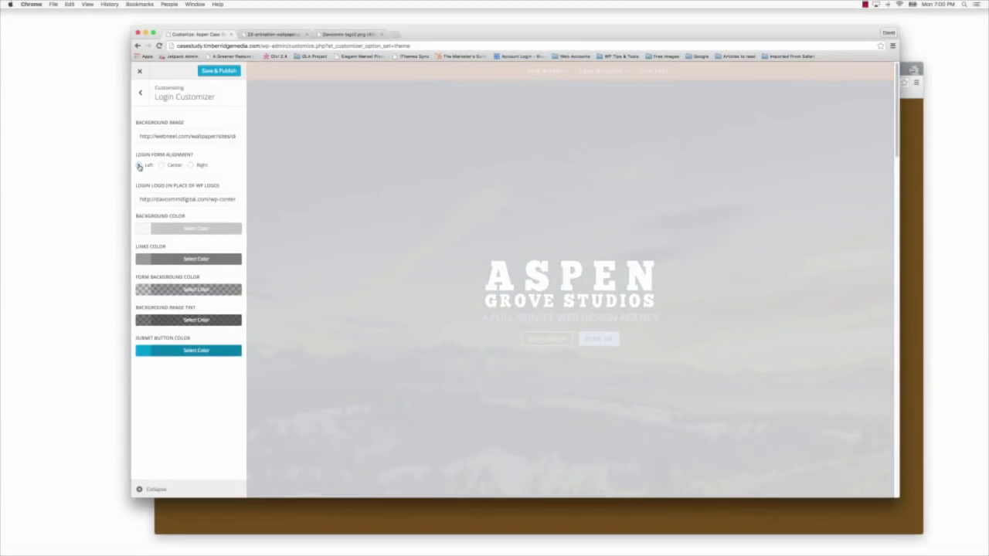
click(214, 71)
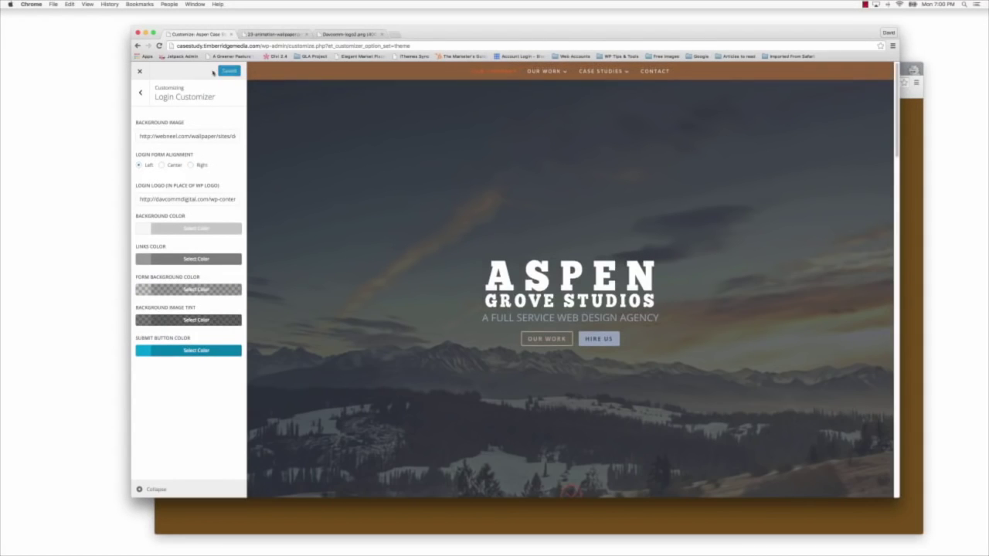
- Bring the login page window forward and reload it to view the published login design
click(400, 519)
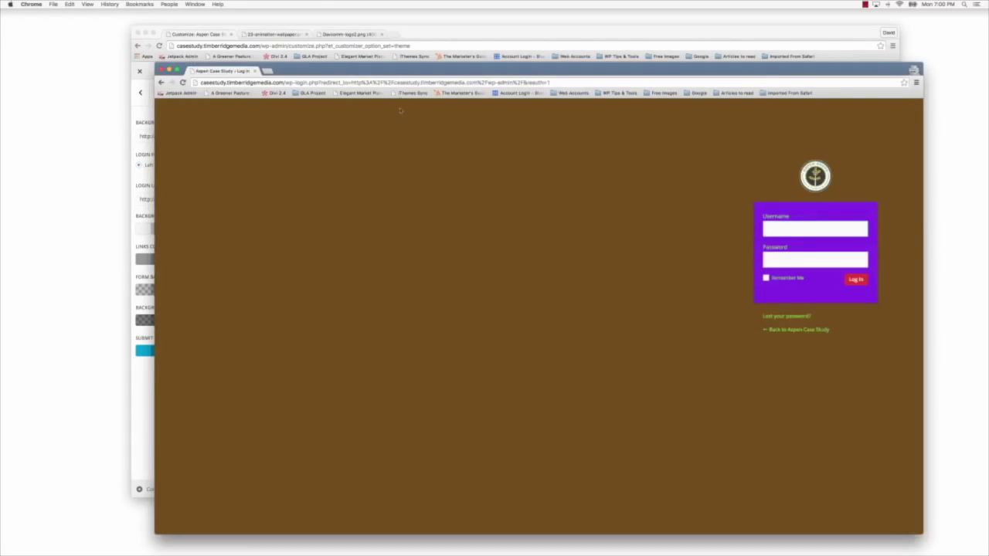
drag(418, 68, 428, 41)
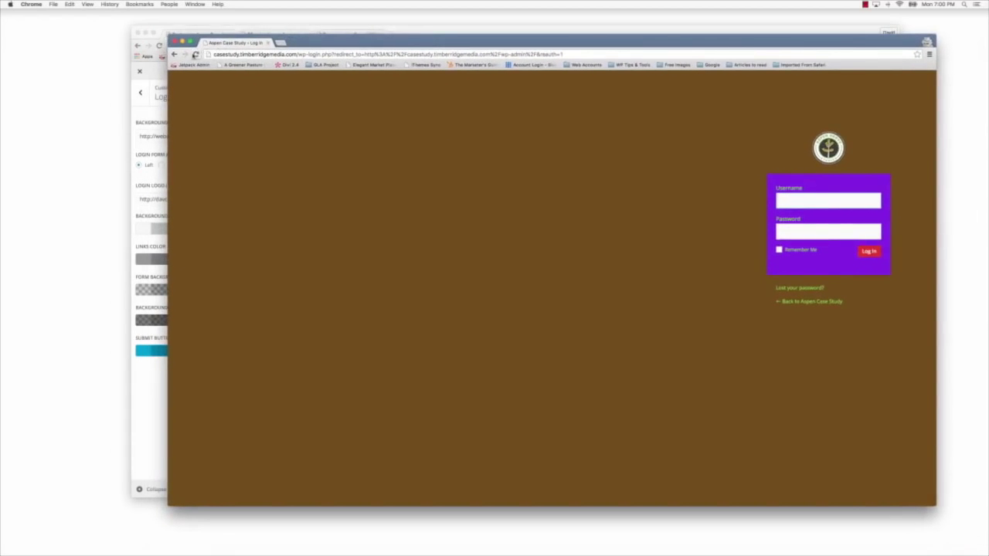
click(196, 54)
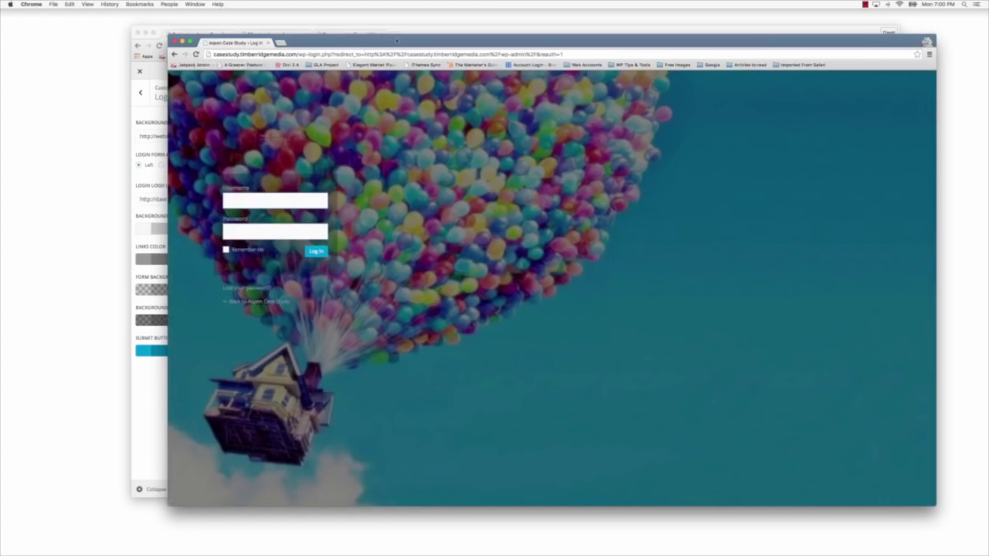
drag(396, 40, 414, 40)
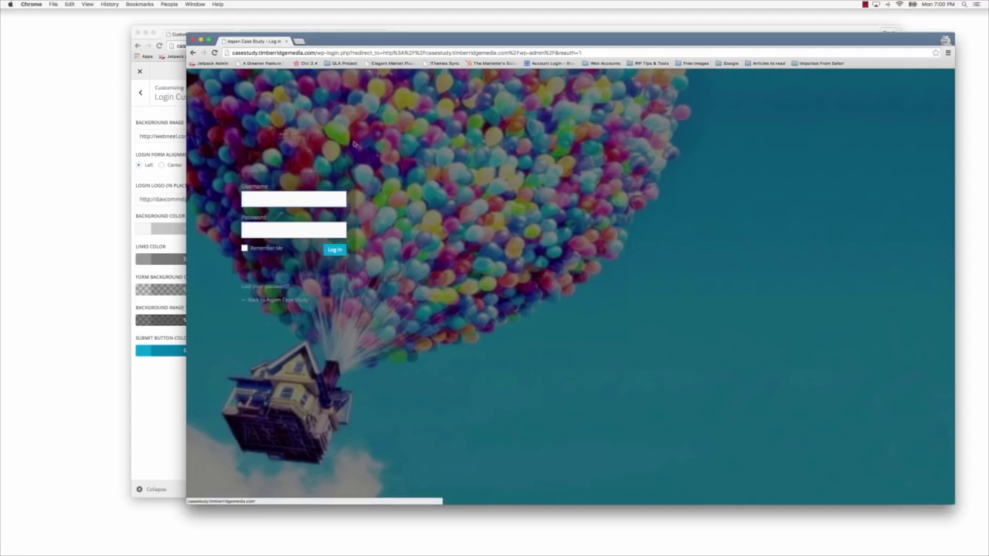
drag(347, 43, 368, 45)
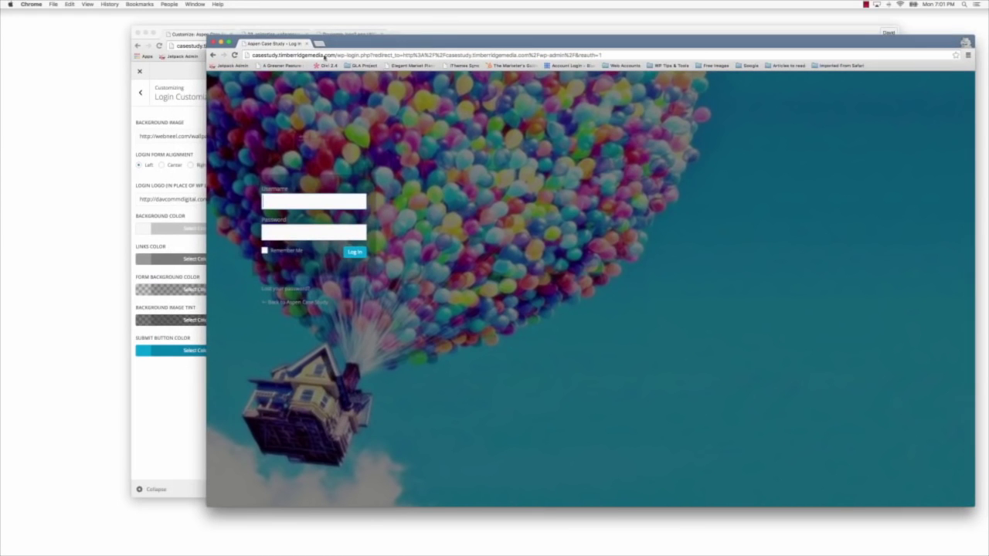
- Set the login page's background image tint to rgba(0,0,0,0.7), publish it and view the login page
click(423, 32)
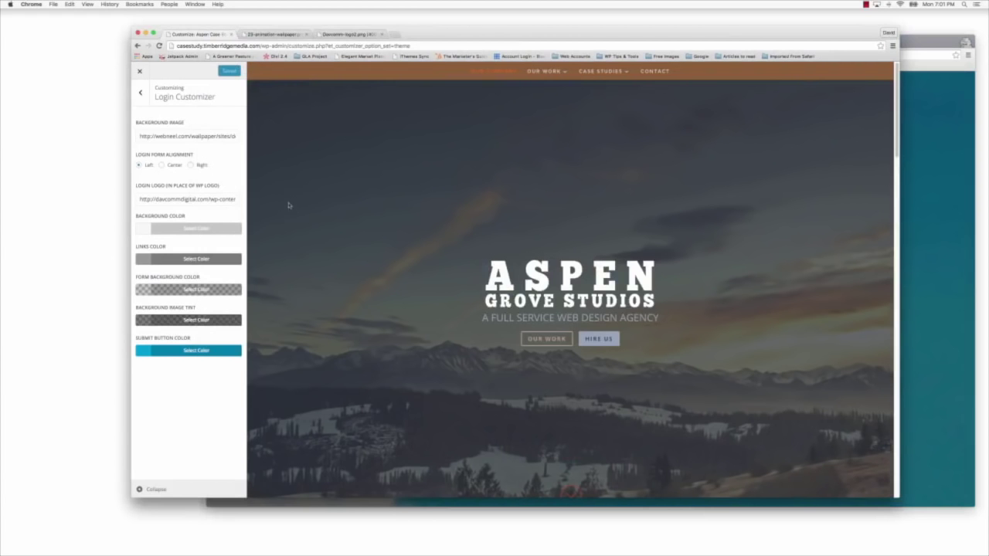
click(146, 320)
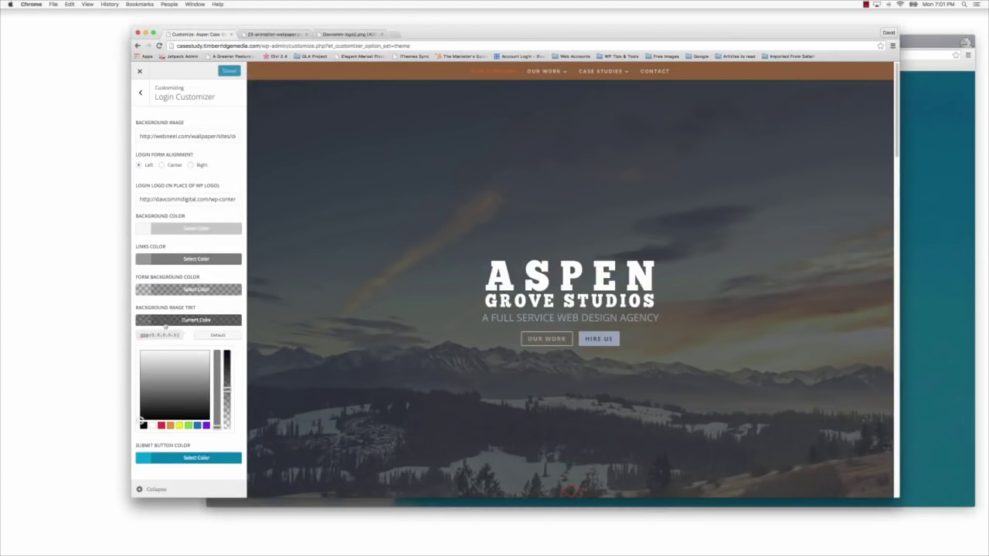
drag(227, 392, 227, 369)
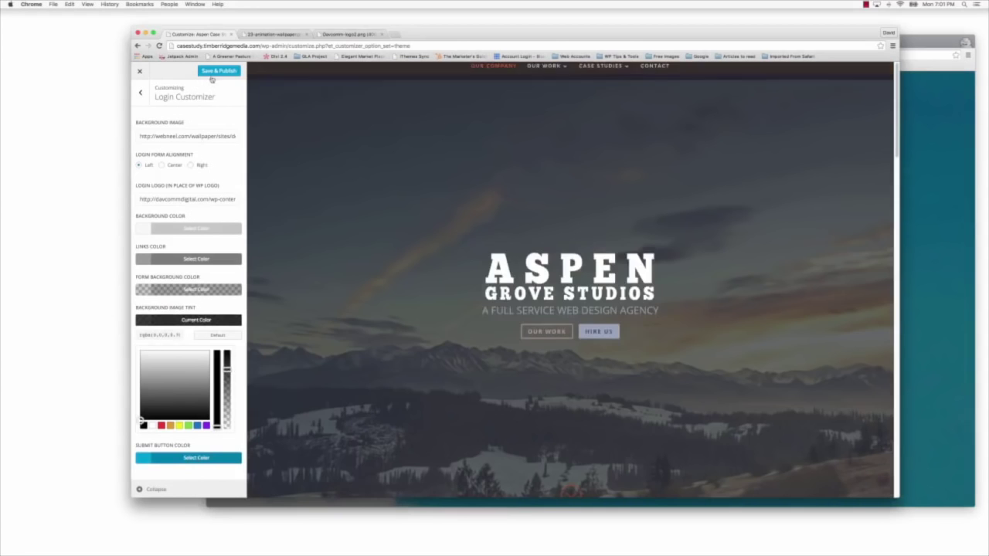
click(255, 255)
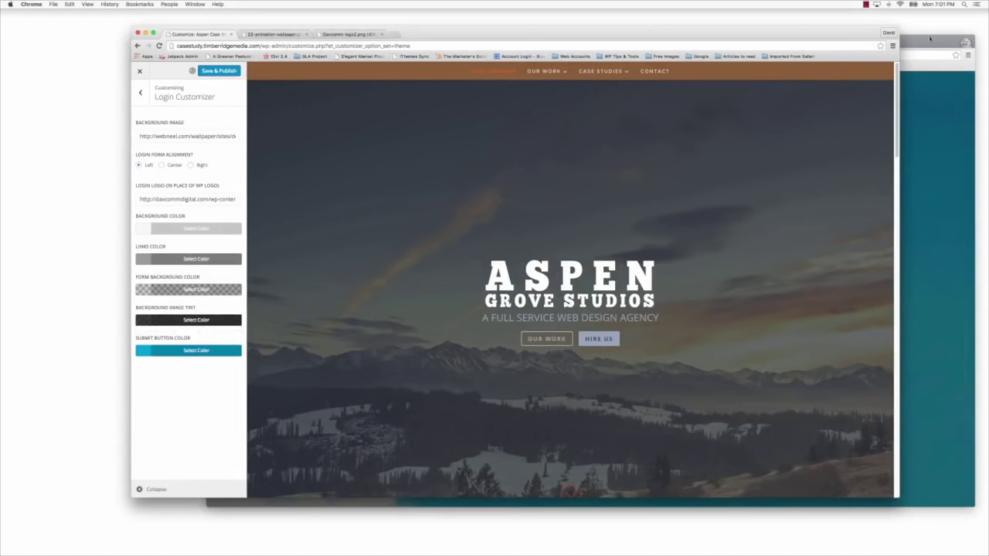
click(930, 38)
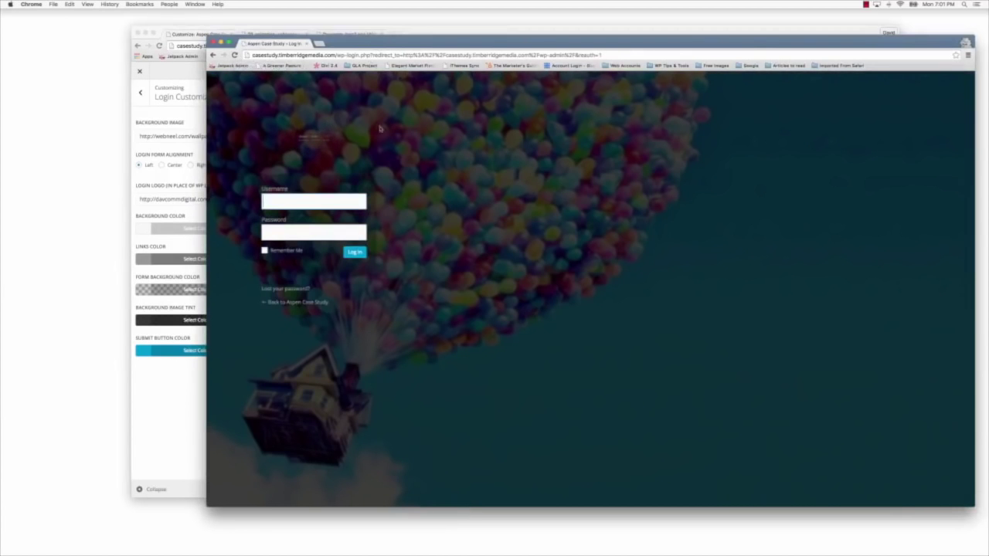
click(448, 33)
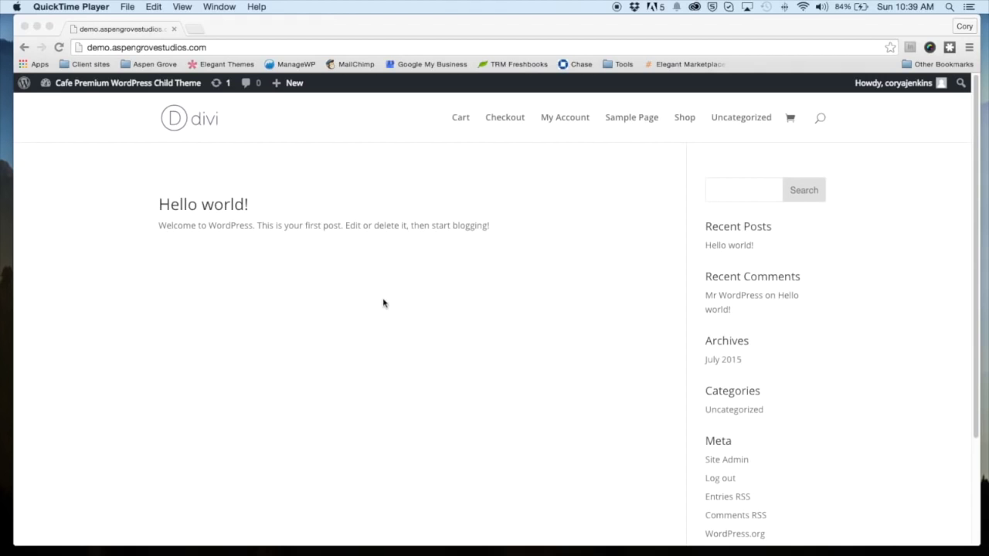
- Examine the footer text and logo on the demo.aspengrovestudios.com home page
scroll(384, 302, down, 4)
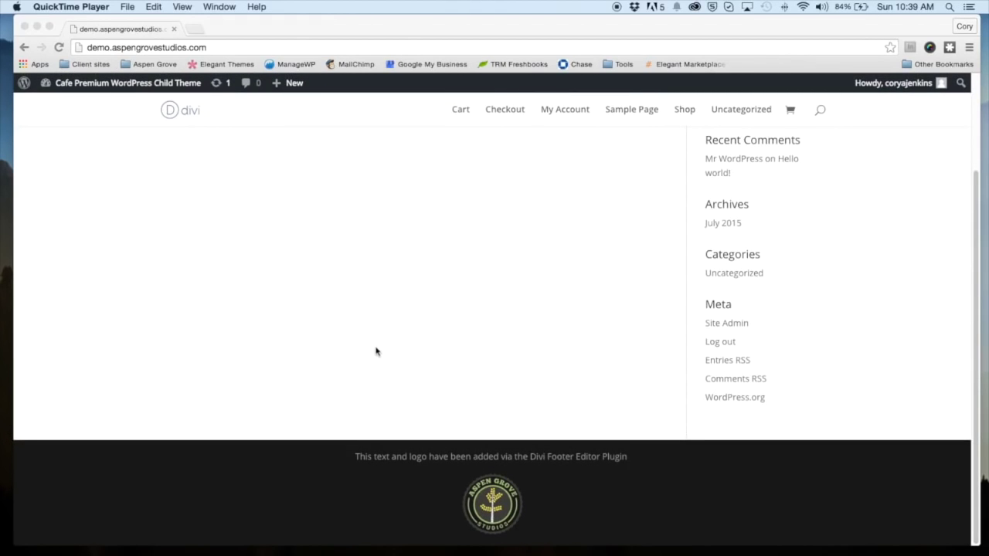
click(361, 459)
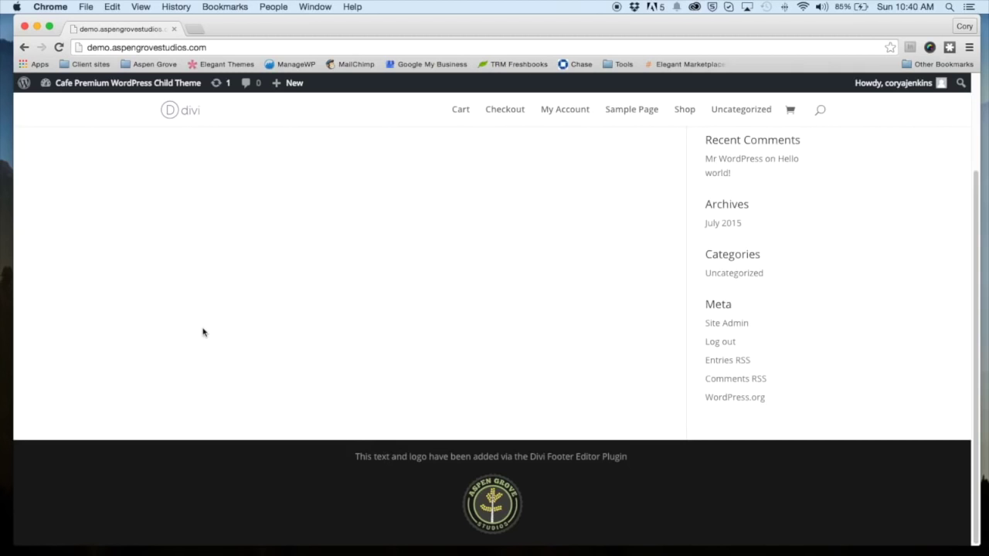
scroll(203, 333, up, 3)
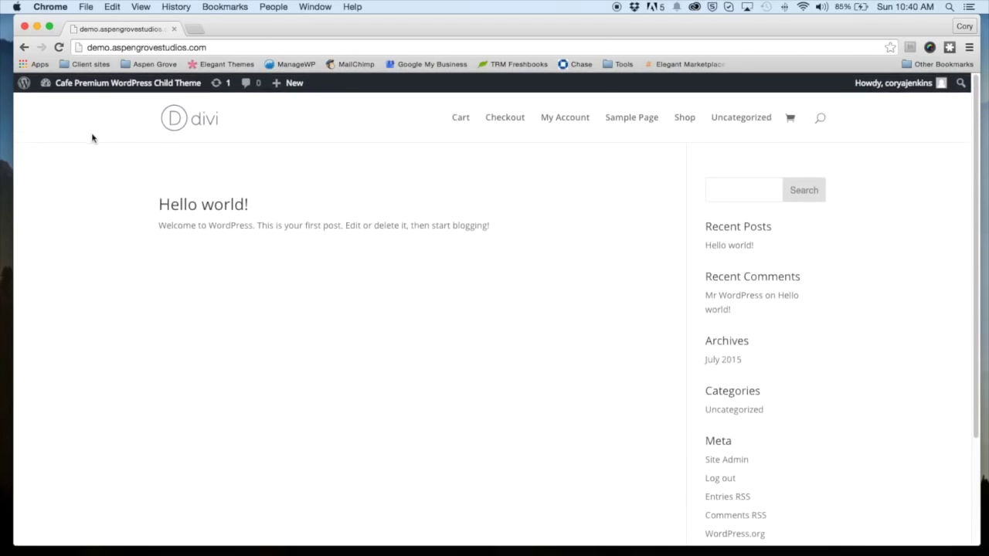
- Go to the demo site's WordPress dashboard and open the Divi Footer Editor page
mouse_move(82, 86)
click(77, 104)
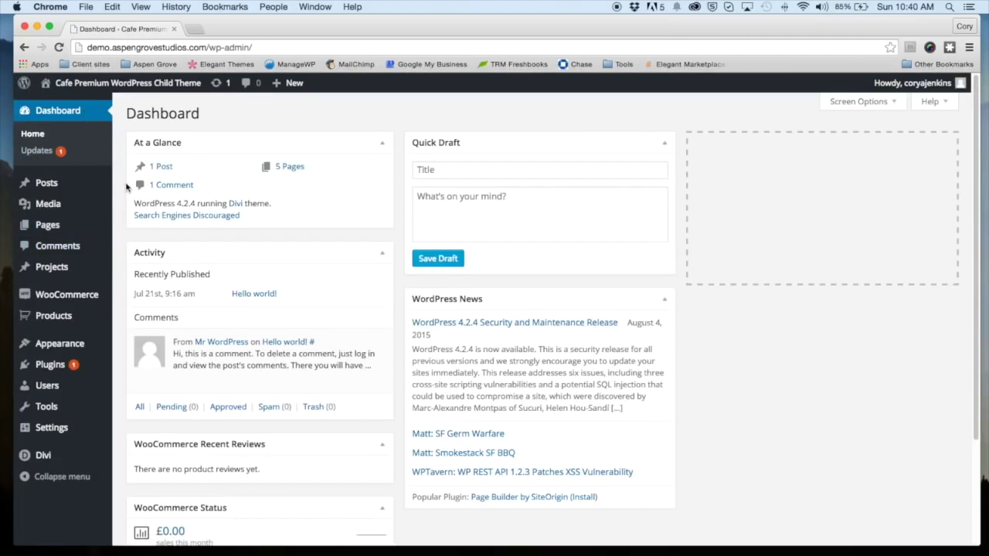
scroll(126, 188, down, 2)
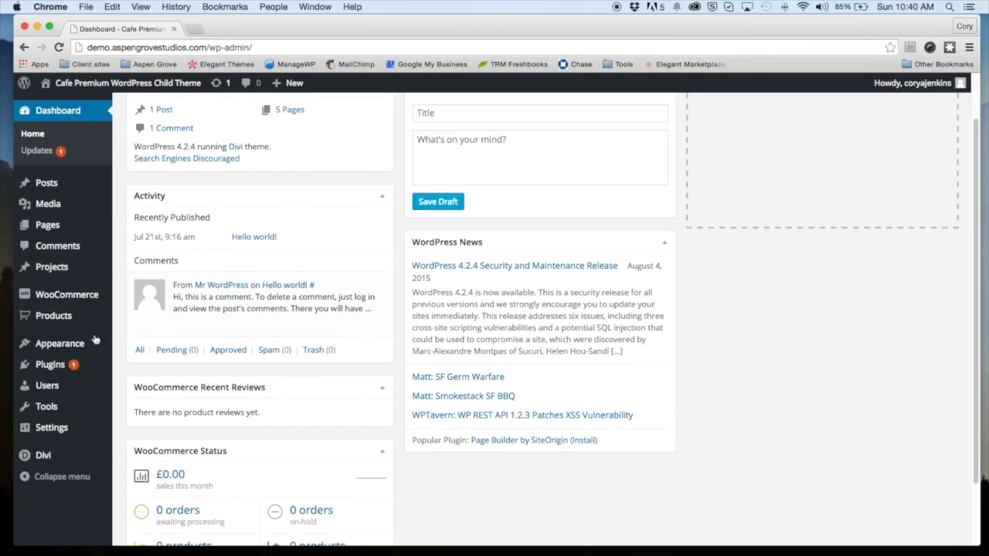
mouse_move(98, 342)
click(148, 430)
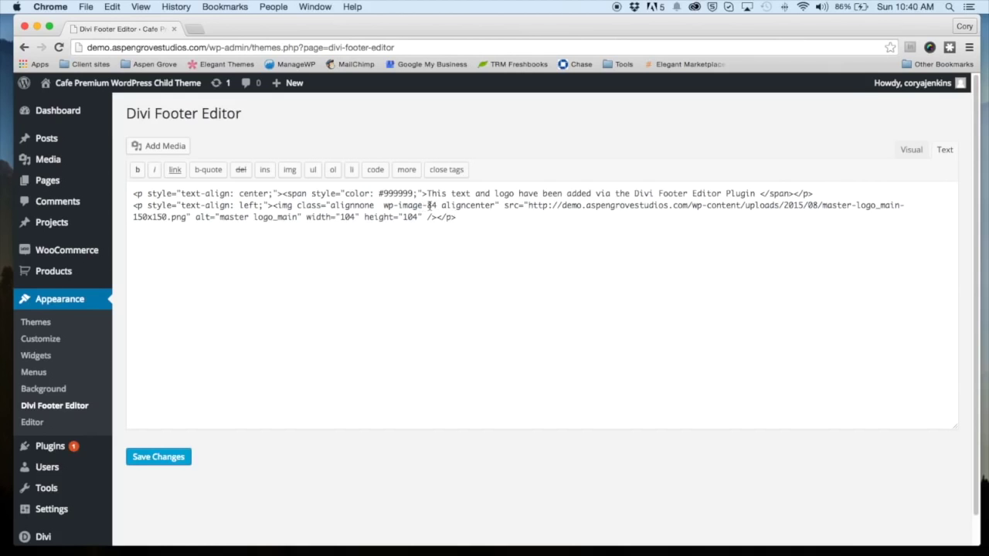
- Show the footer content in the Visual editor and examine its text line and logo
click(914, 150)
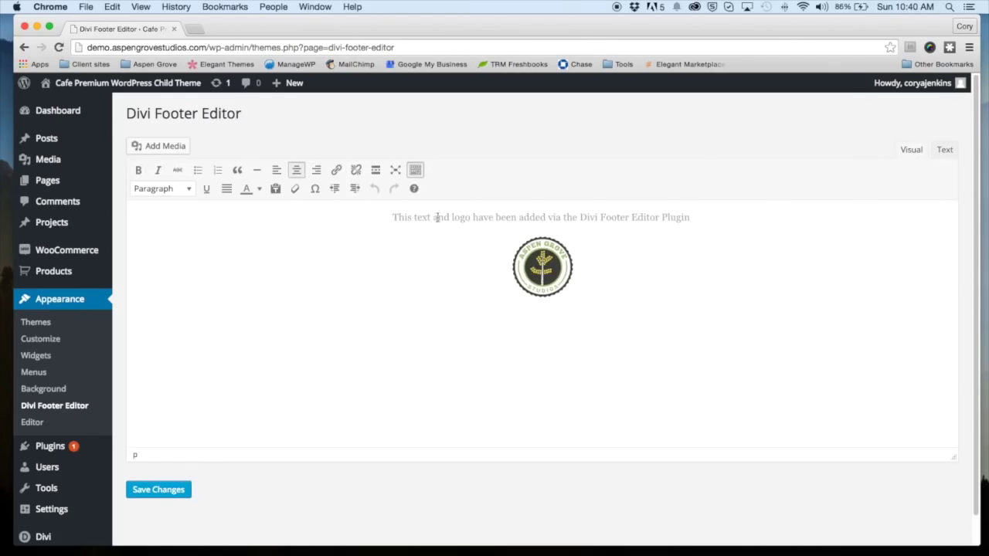
drag(389, 215, 729, 230)
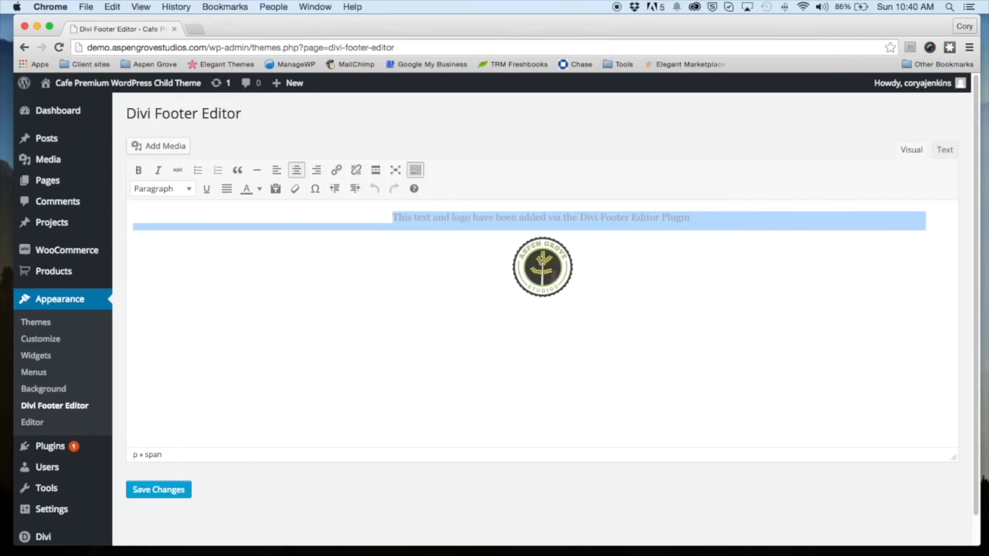
click(545, 271)
click(626, 271)
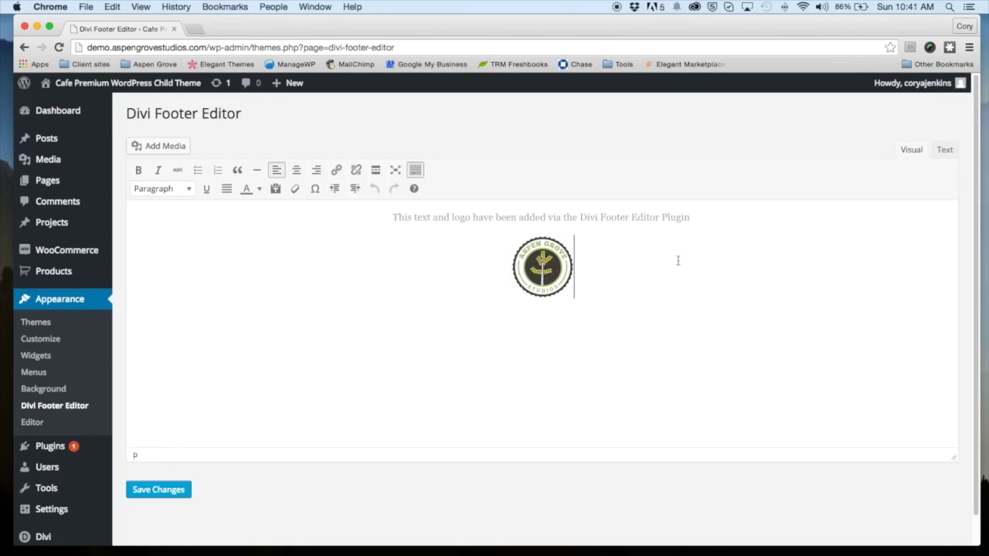
- Show the footer content as HTML text and copy all of its code
click(947, 154)
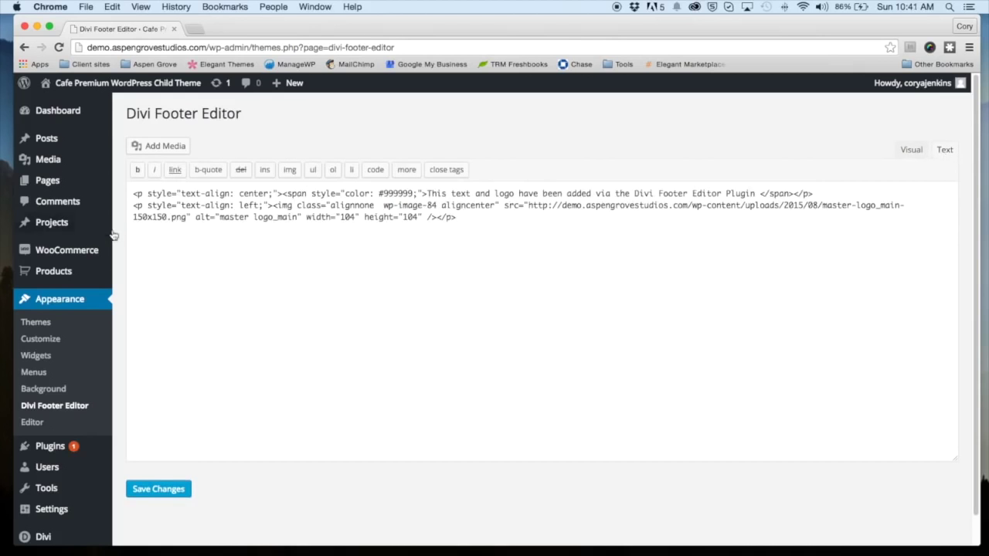
drag(132, 194, 476, 218)
key(super+c)
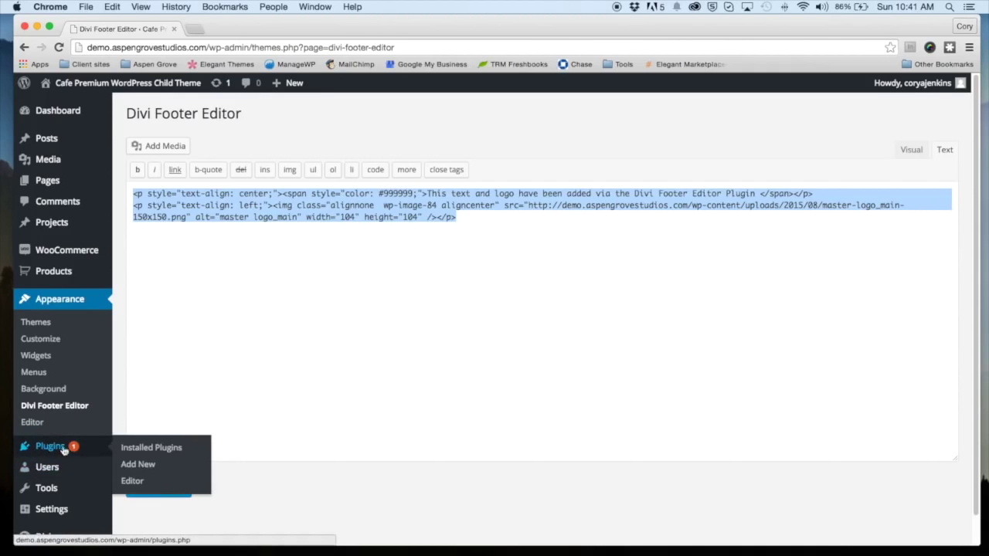
- Deactivate the Divi Footer Editor plugin and delete its files and data
click(129, 454)
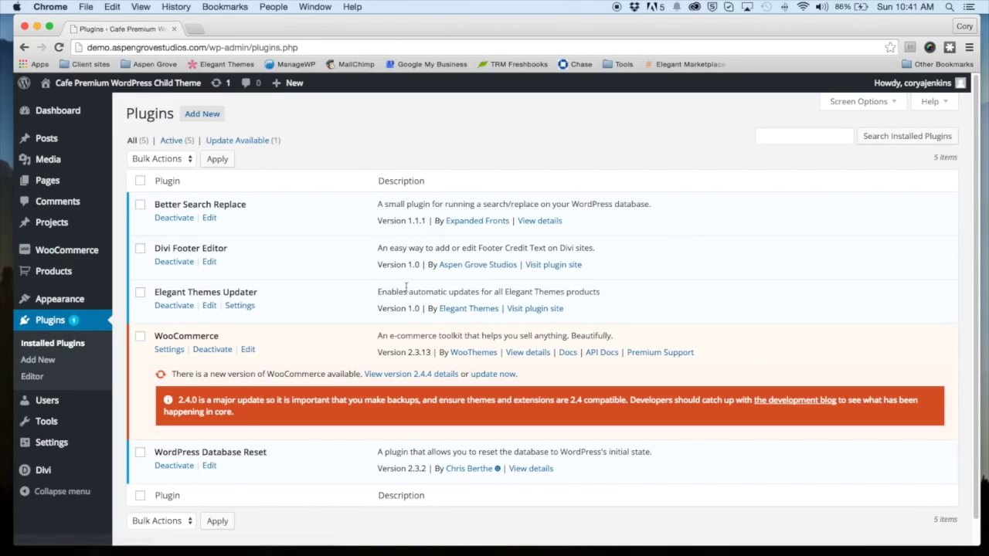
click(187, 262)
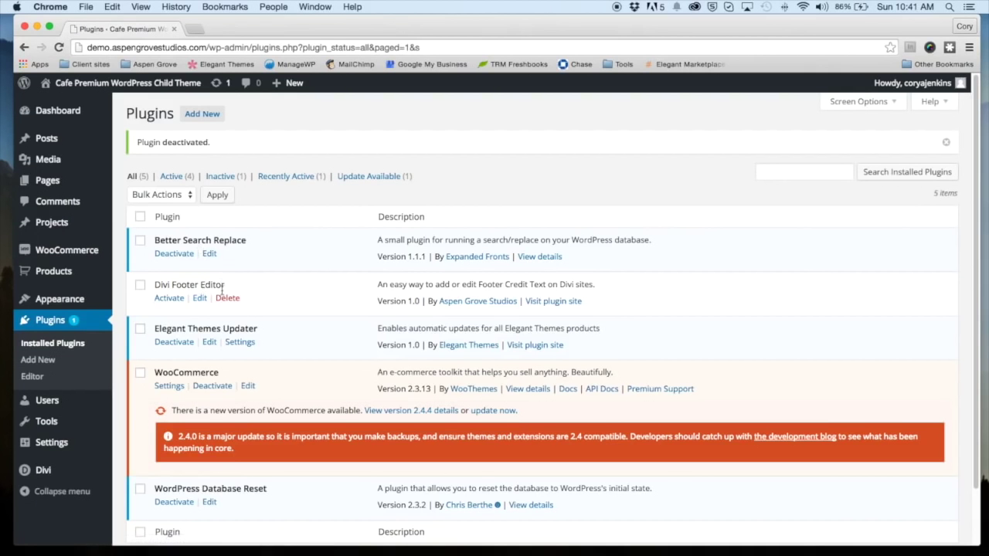
click(227, 298)
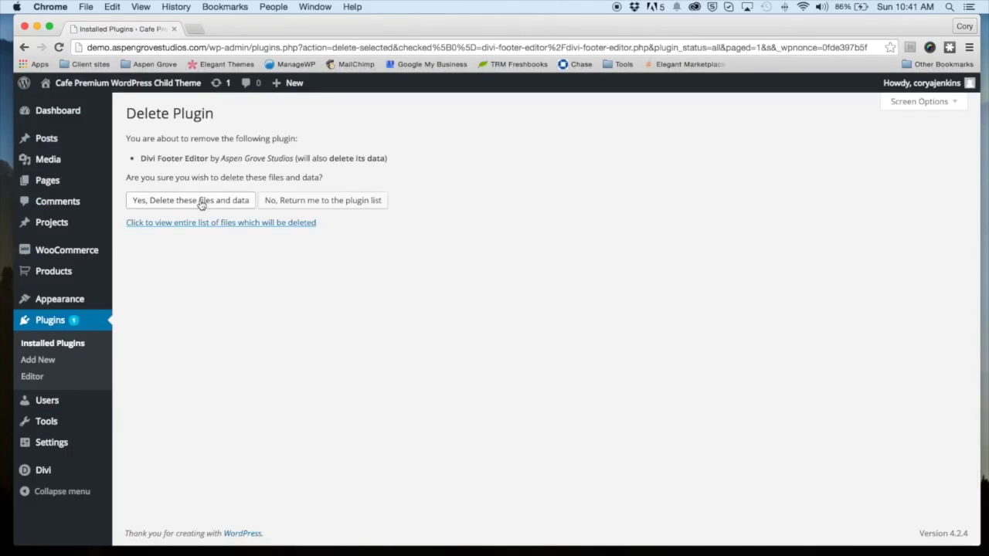
click(198, 203)
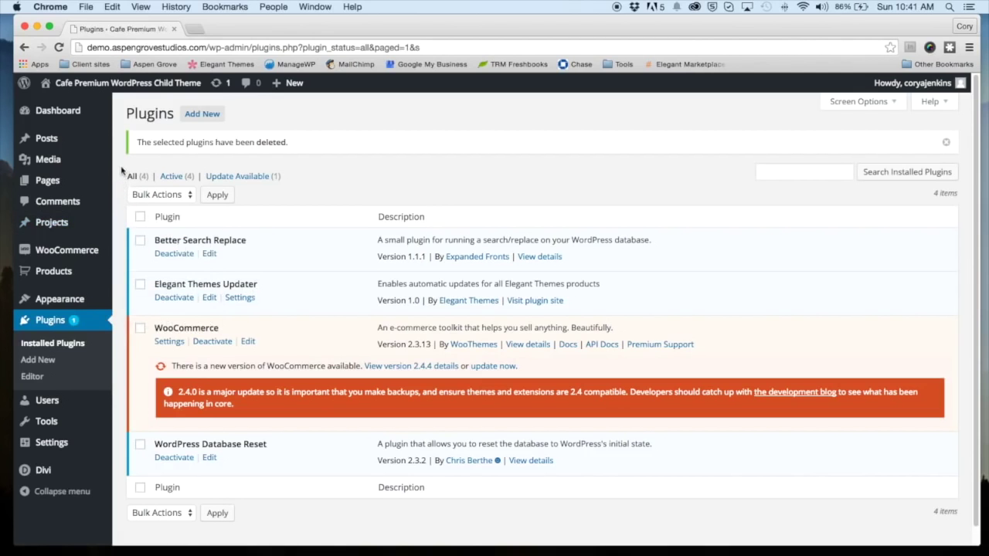
- Upload the plugin file divi-footer-editor.zip from the Desktop, install it and activate the Divi Footer Editor plugin
mouse_move(79, 305)
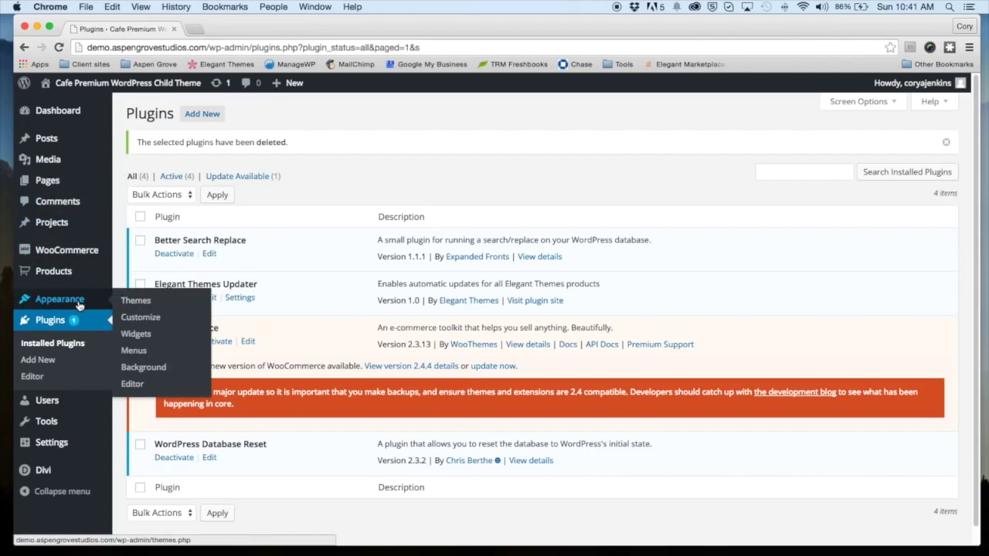
click(40, 360)
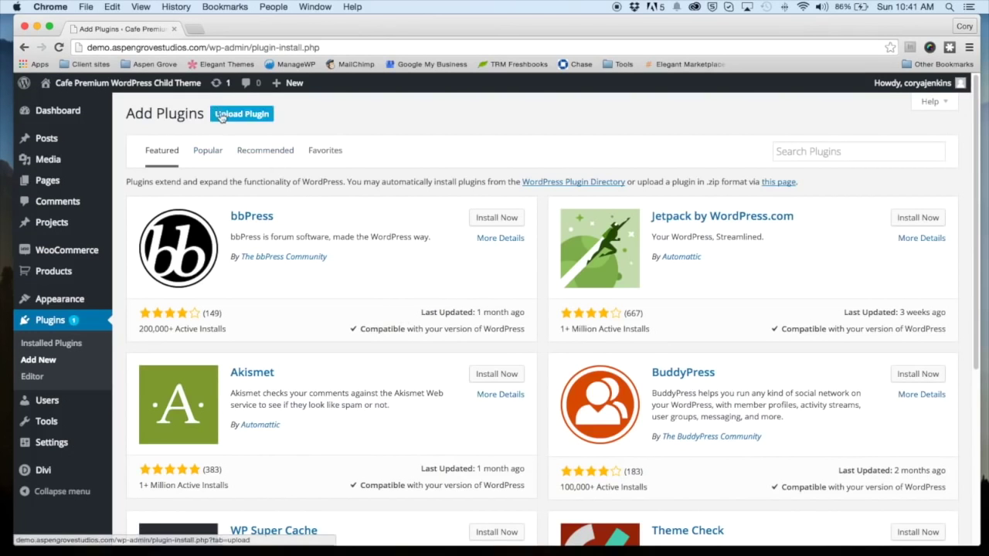
click(222, 116)
click(459, 223)
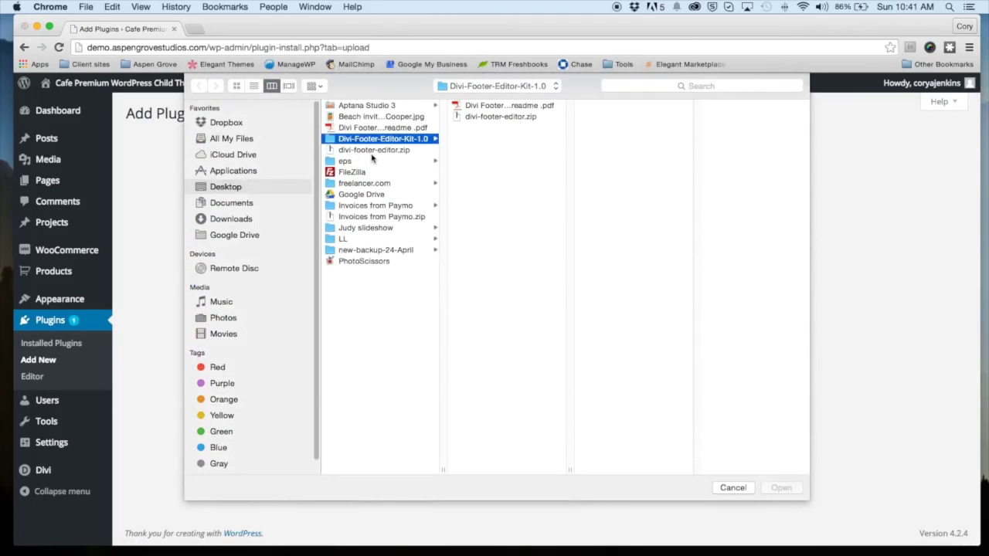
click(371, 151)
click(781, 488)
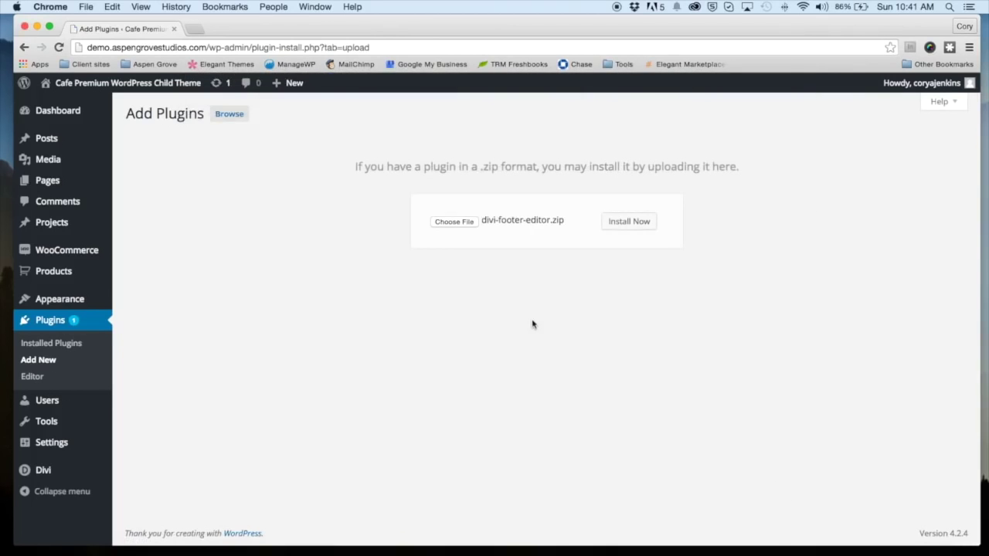
click(634, 222)
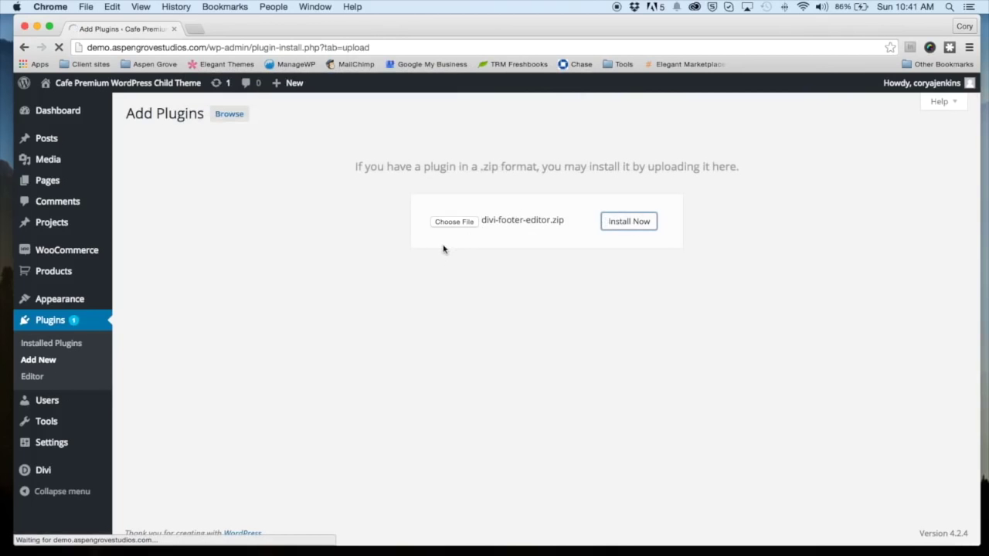
click(162, 199)
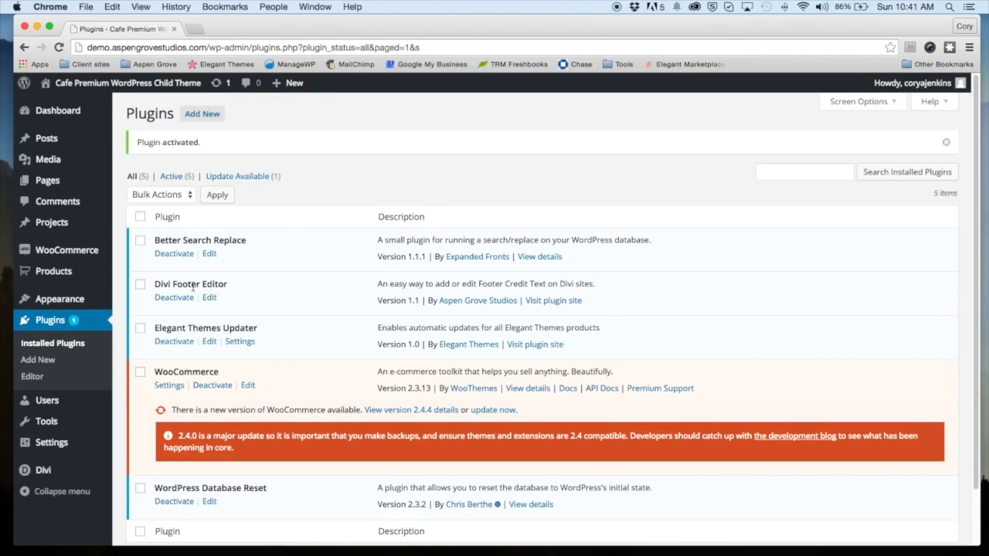
- Paste the copied footer code into the Divi Footer Editor's text view and show the content in the Visual editor
mouse_move(61, 300)
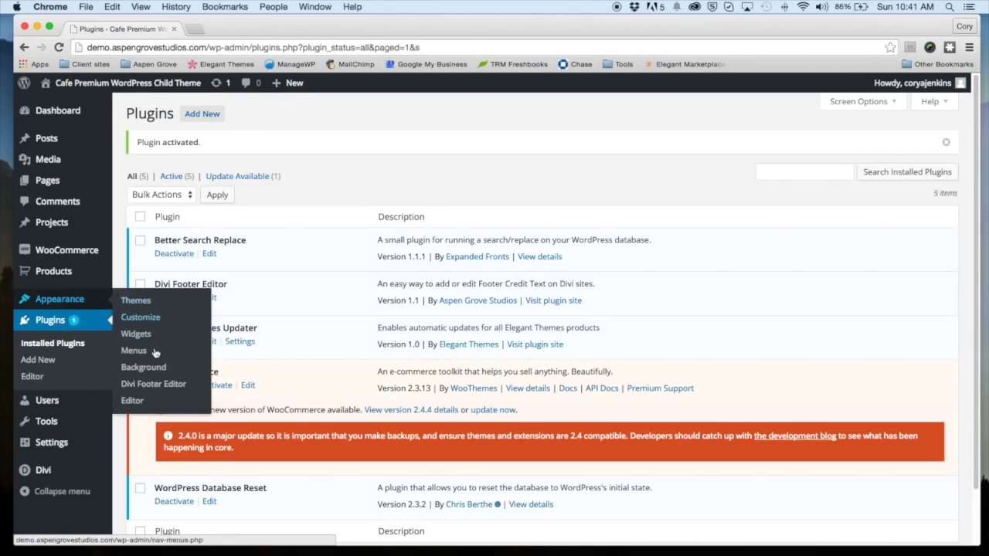
click(150, 386)
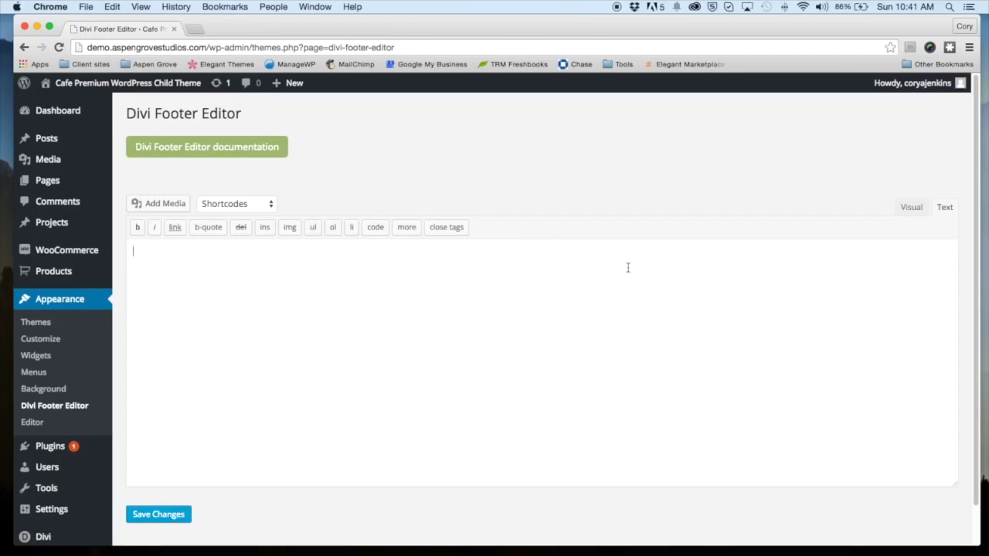
key(super+v)
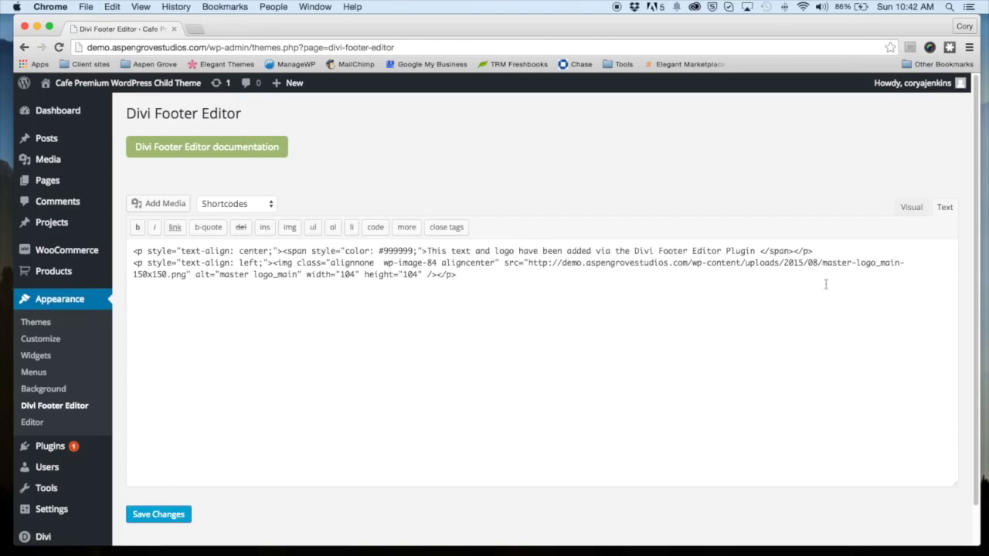
click(911, 207)
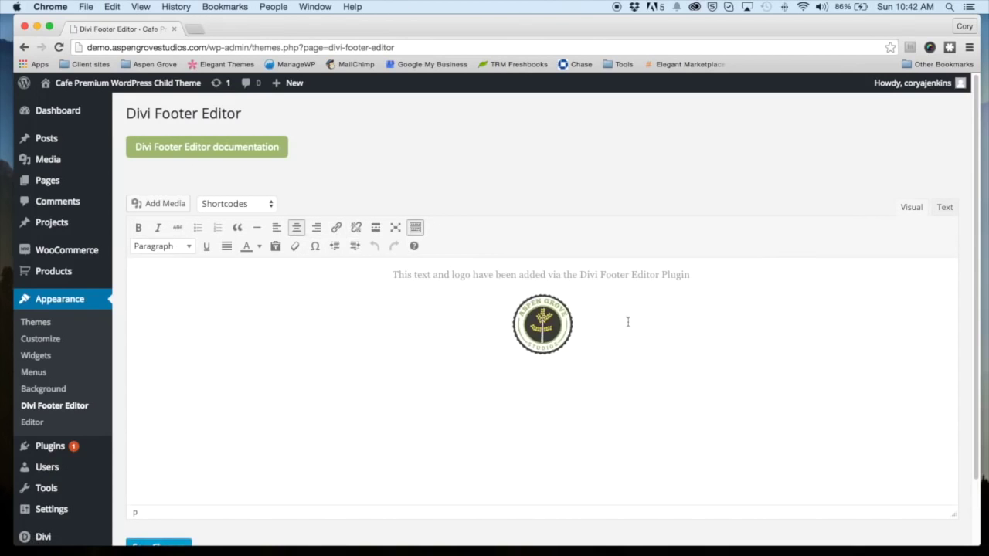
drag(392, 274, 647, 317)
click(669, 319)
- Skim the Divi Footer Editor documentation, close it, and look through the available shortcodes
scroll(464, 175, up, 3)
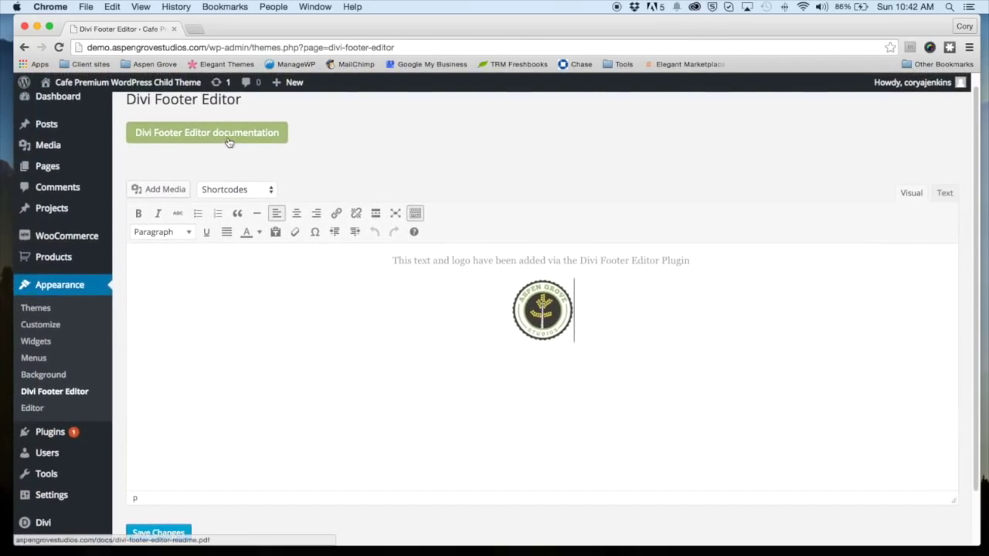
scroll(229, 143, up, 1)
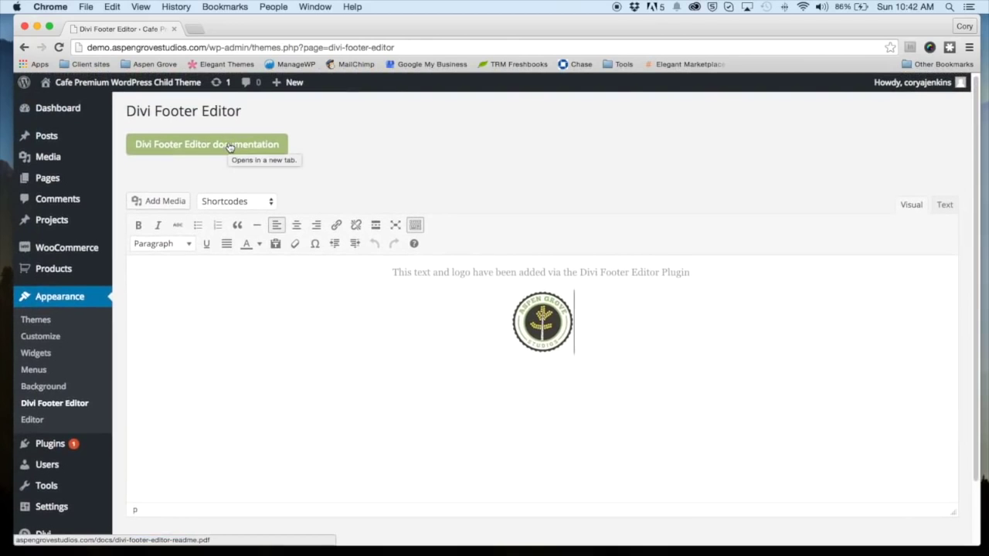
click(229, 147)
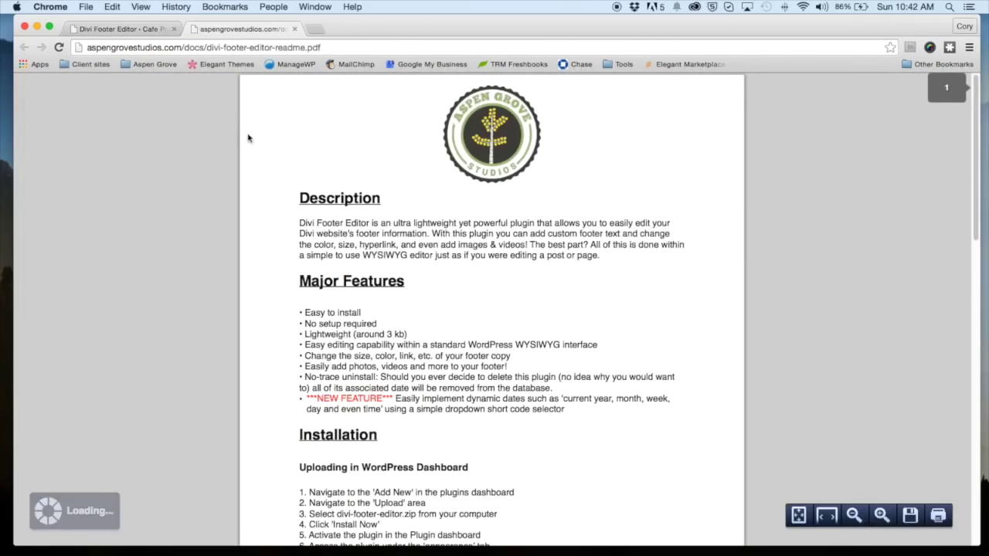
scroll(259, 189, down, 10)
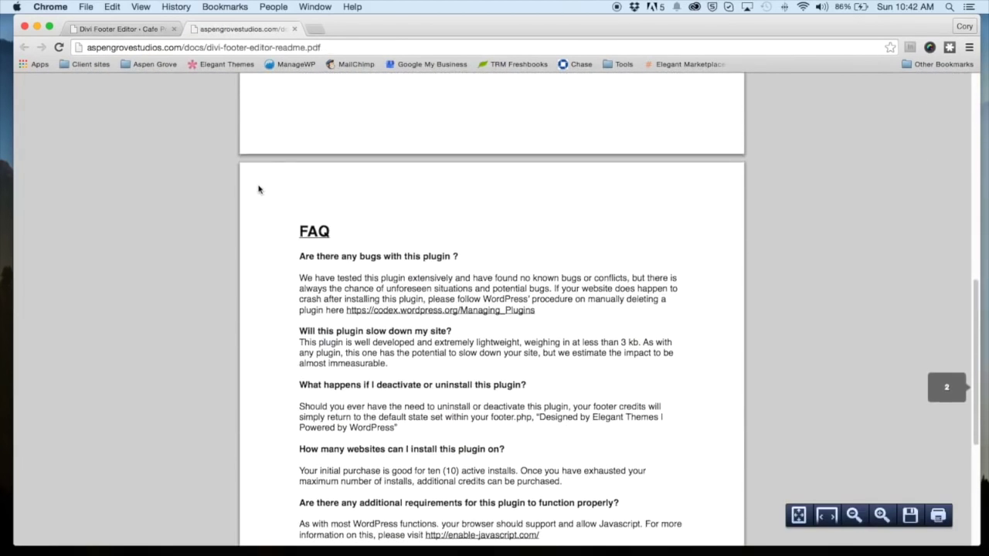
scroll(257, 194, down, 4)
scroll(255, 196, up, 15)
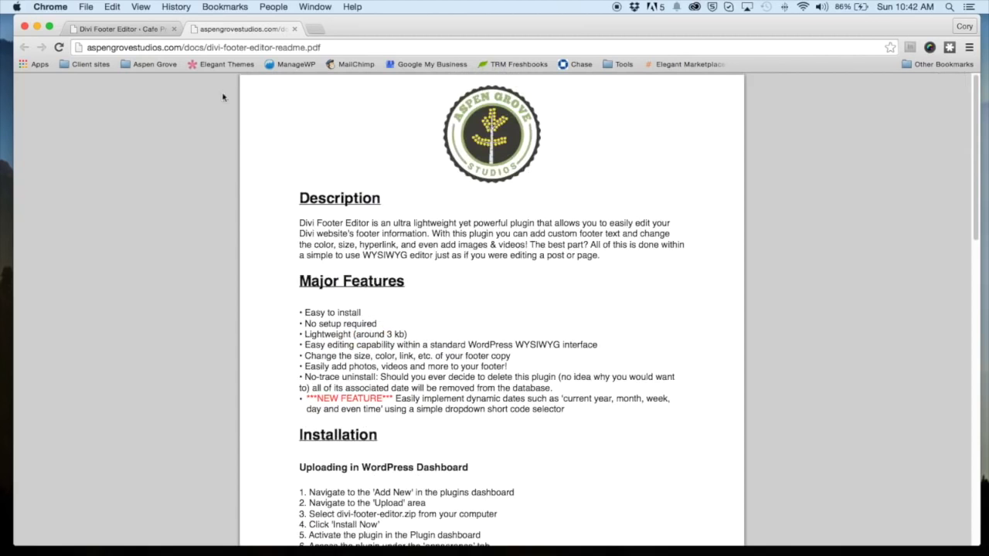
click(294, 29)
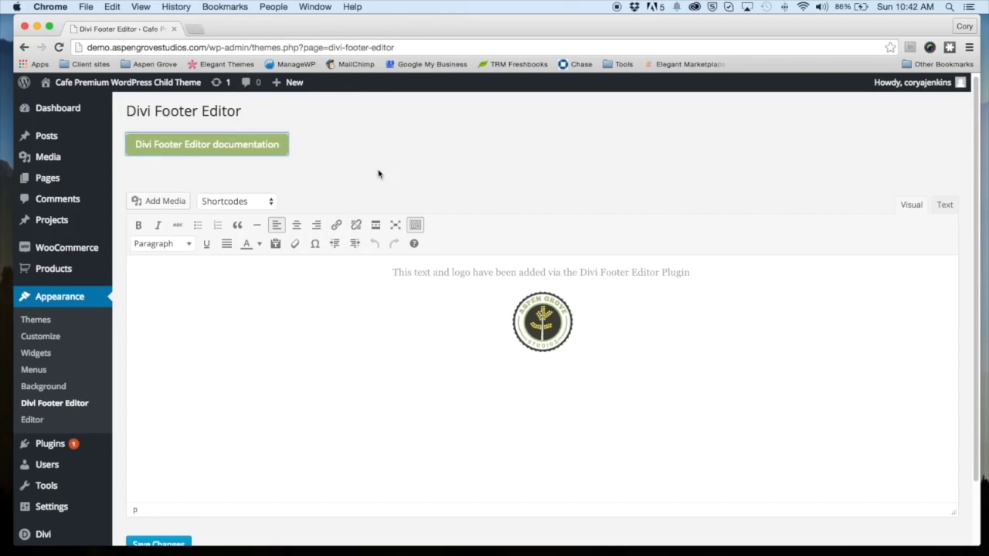
click(269, 203)
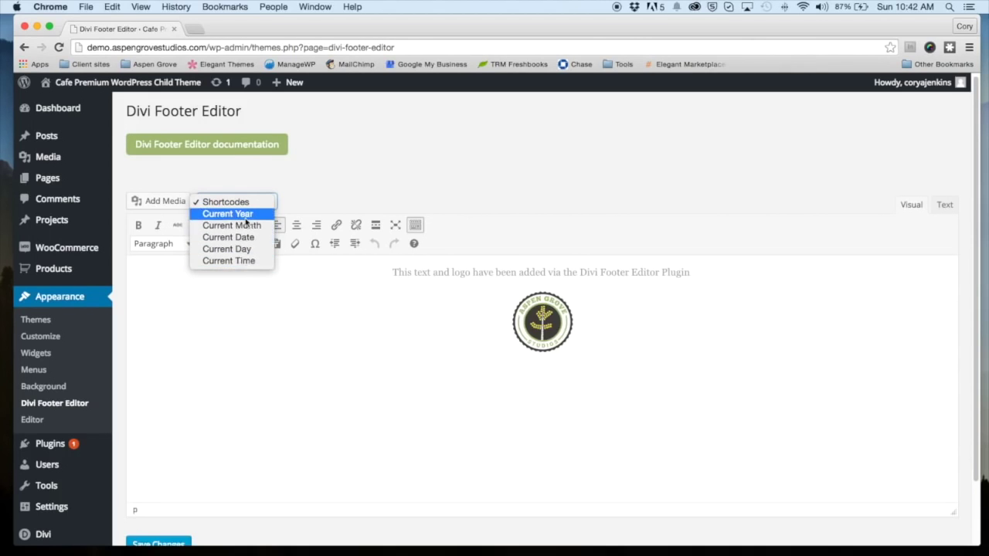
click(314, 269)
- Replace the footer text line above the logo with "Copyright" followed by the © special character
drag(699, 275, 414, 268)
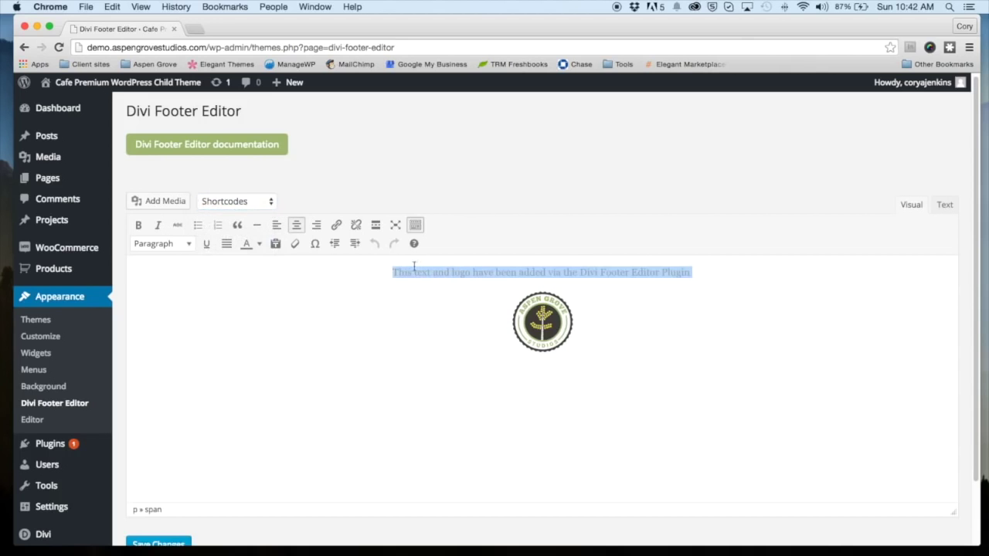
key(BackSpace)
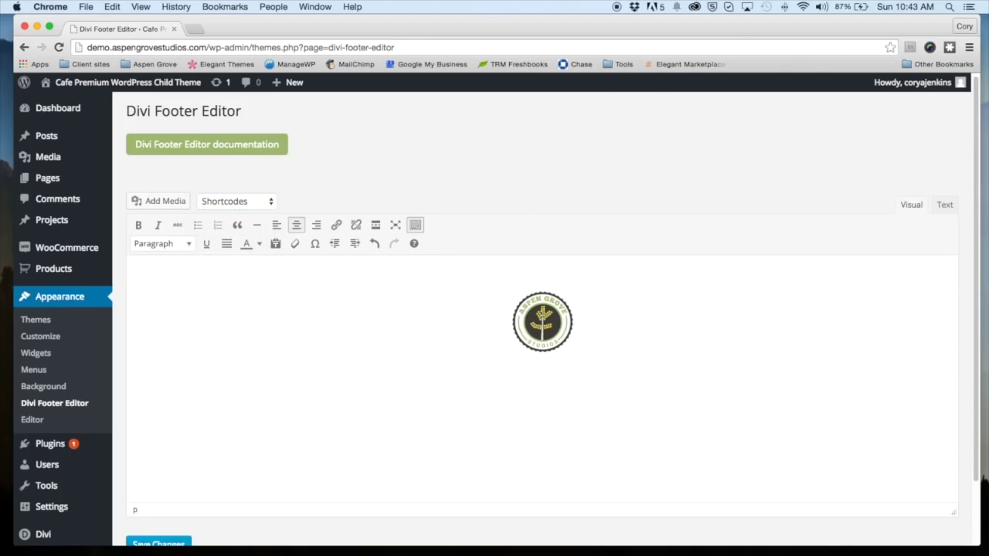
text(Copoiyri)
key(BackSpace)
key(BackSpace)
key(BackSpace)
key(BackSpace)
key(BackSpace)
text(yright)
click(314, 243)
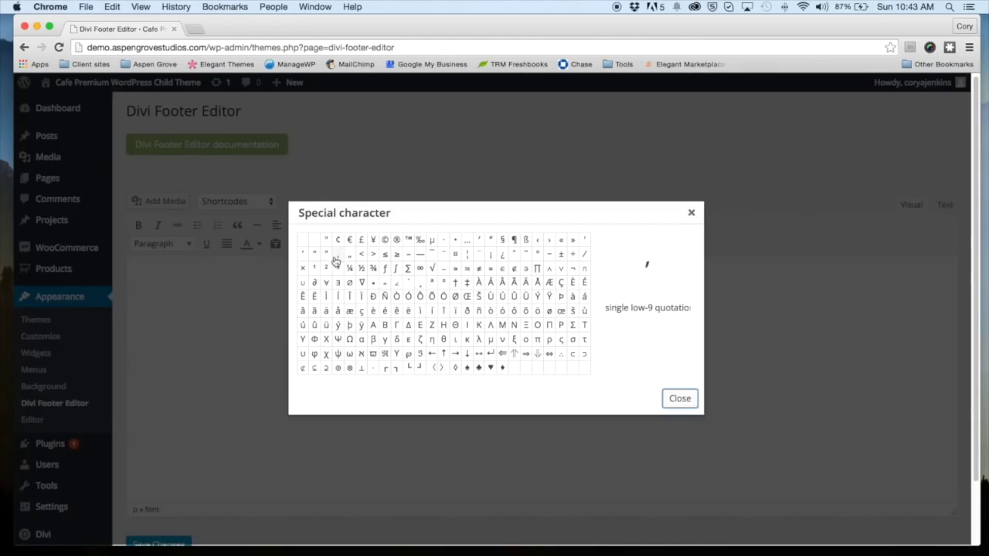
click(385, 242)
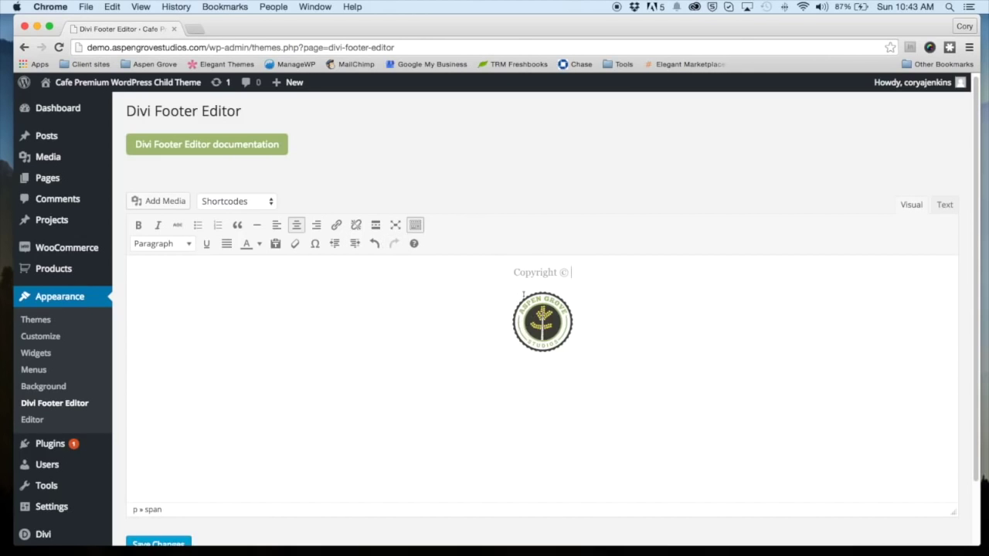
- Add the Current Year shortcode after the © symbol, followed by "Your Company | Designed by Aspen Grove Studios"
click(270, 203)
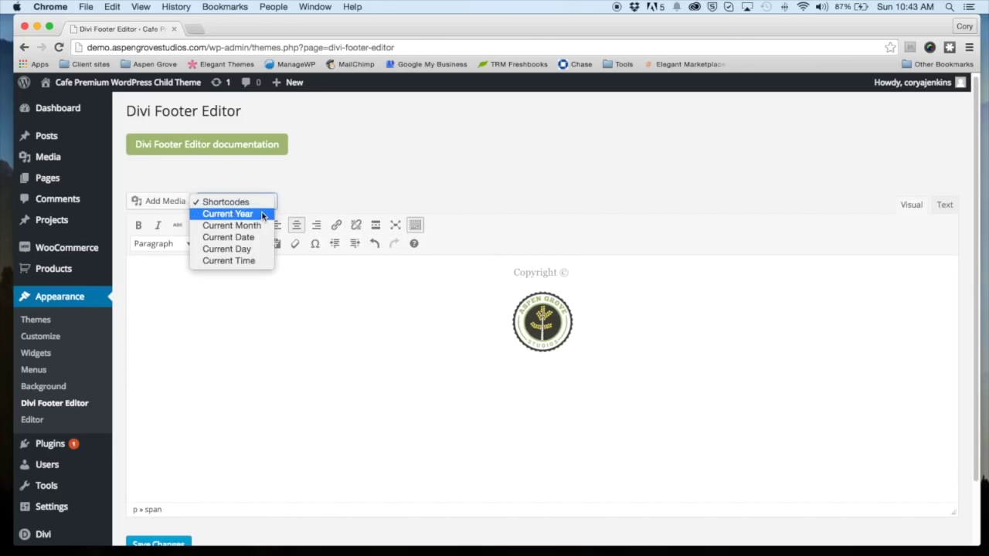
click(263, 215)
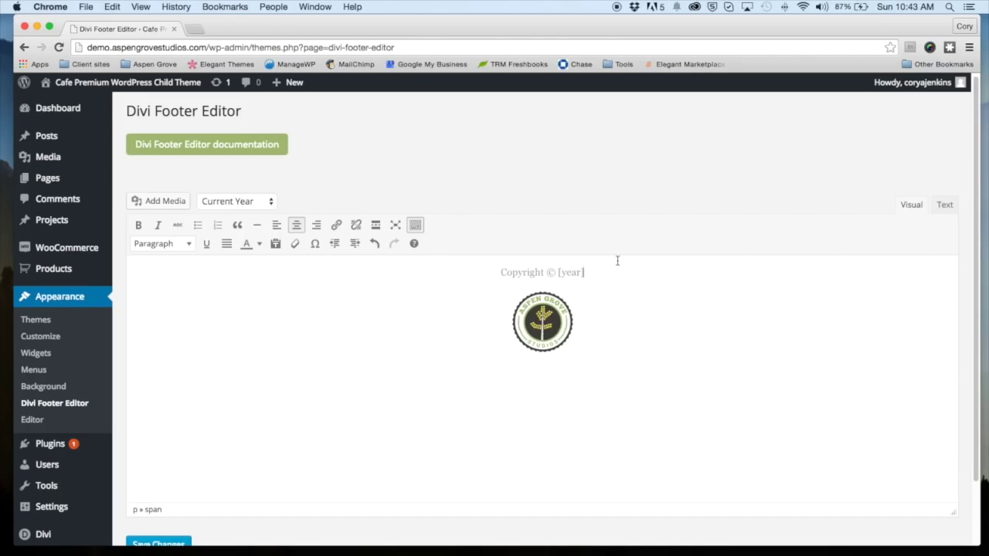
text(Your)
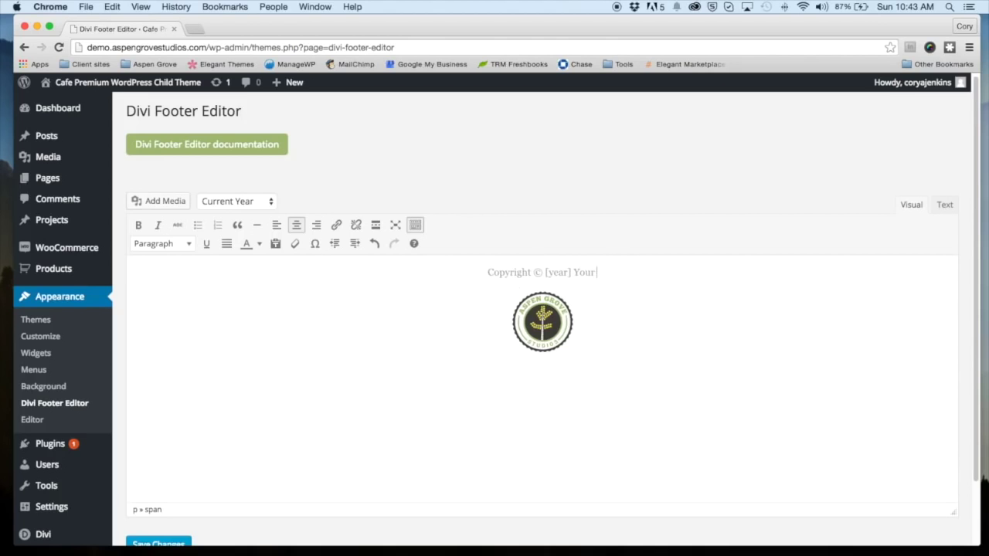
text( Company )
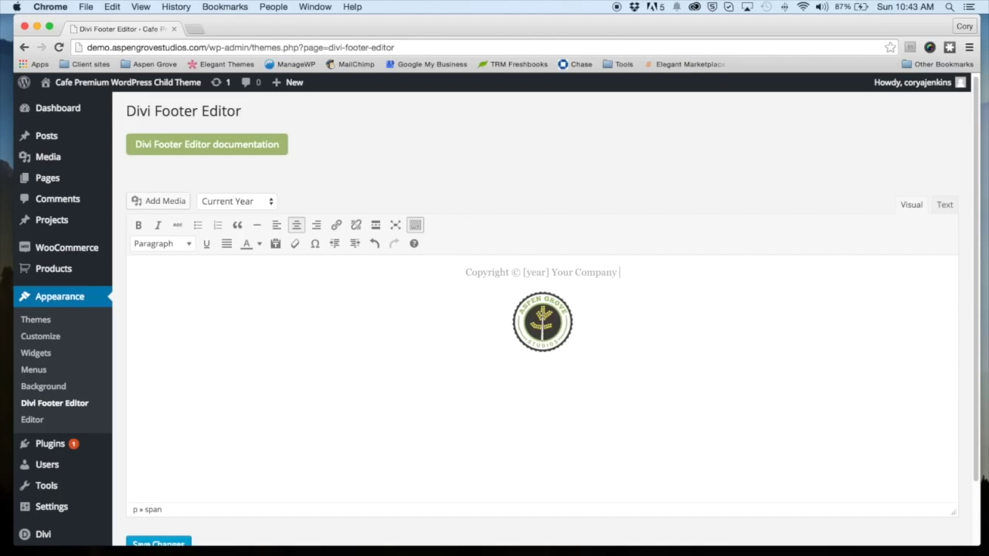
text(| )
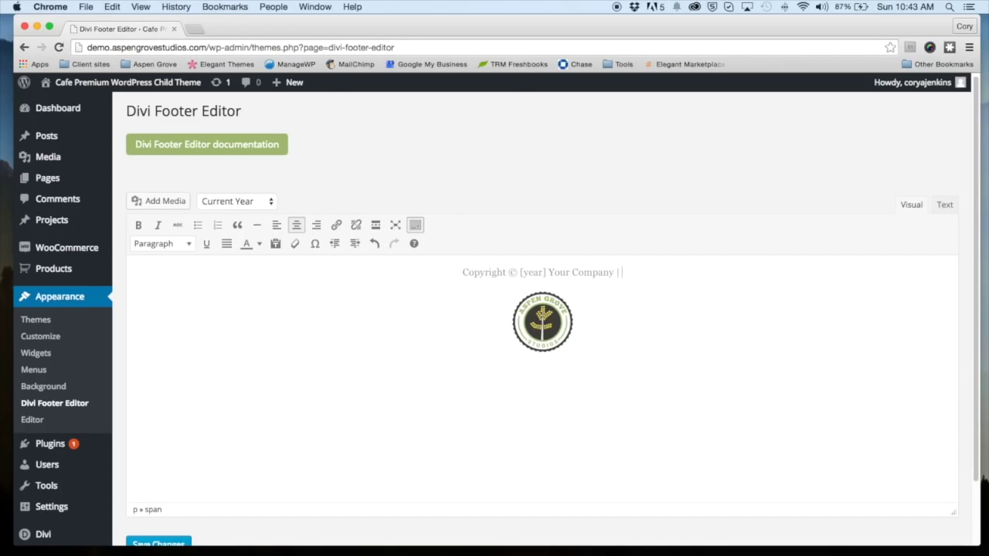
text(Designed)
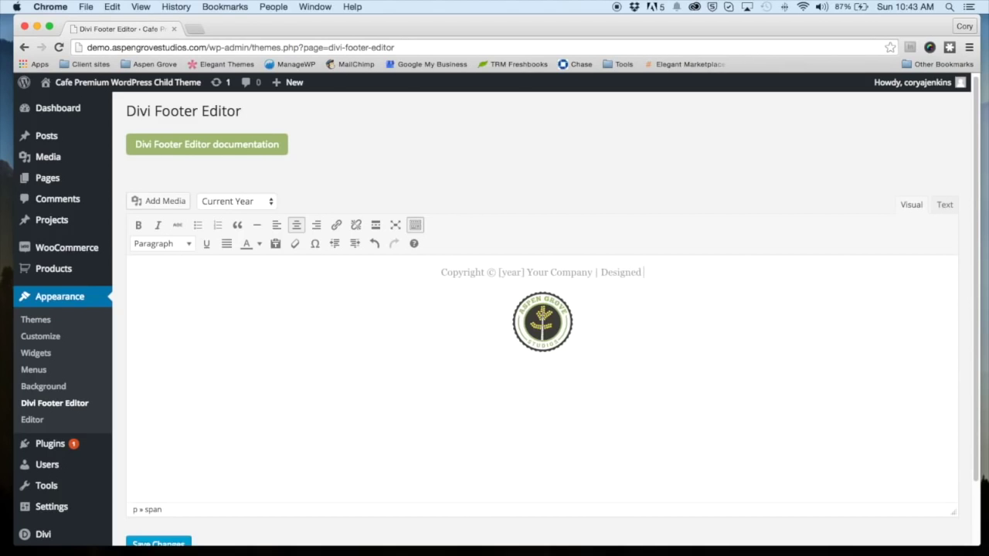
text( by Aspenn)
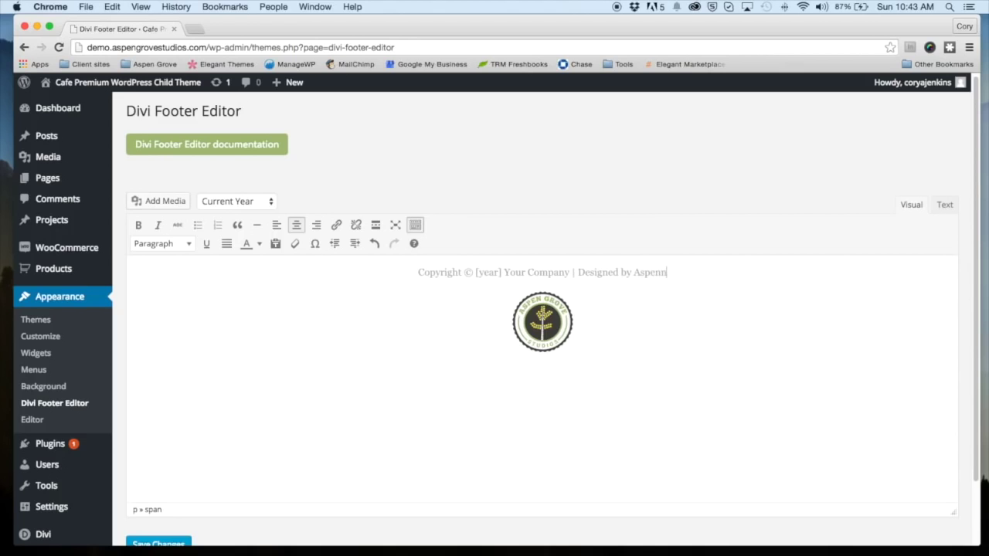
text( Grove )
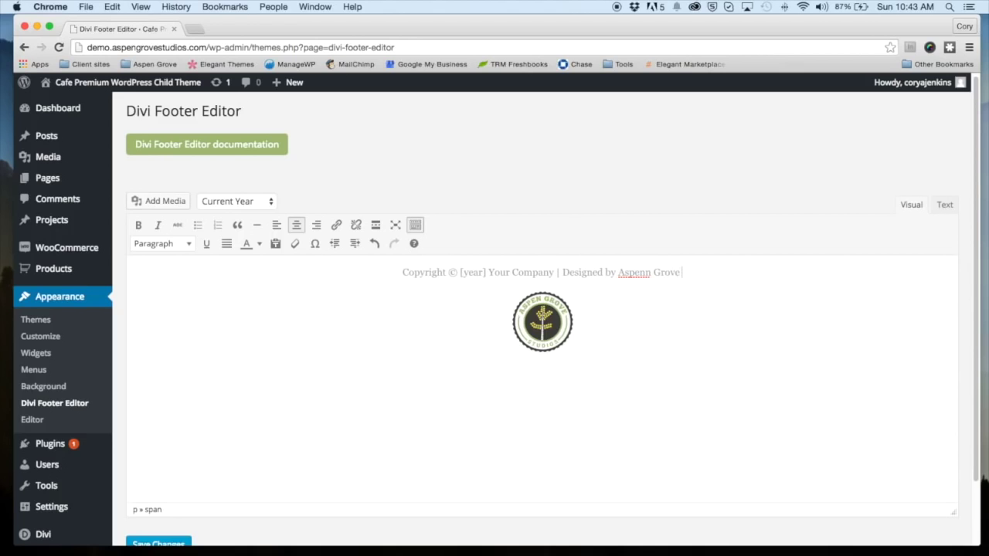
text(Studios)
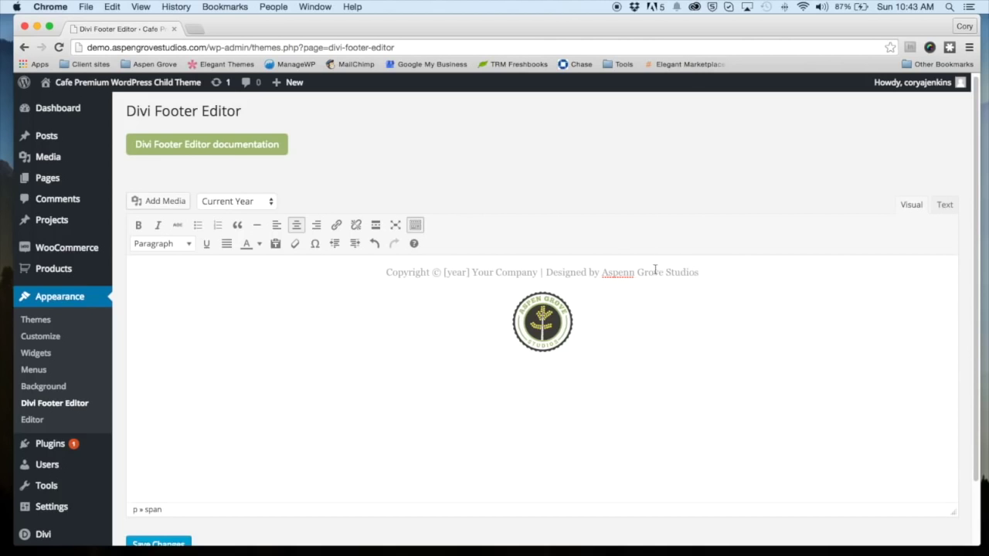
click(627, 272)
key(BackSpace)
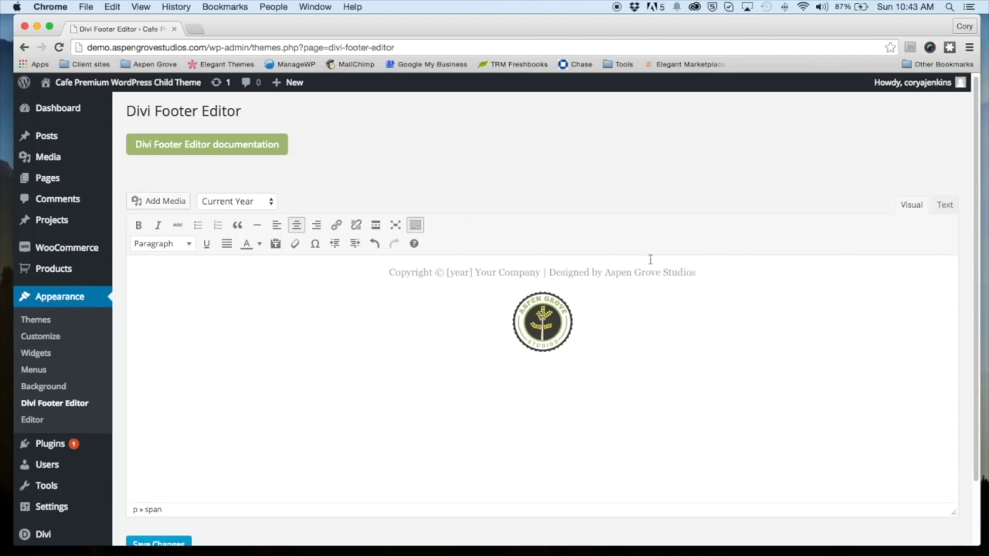
drag(607, 273, 693, 272)
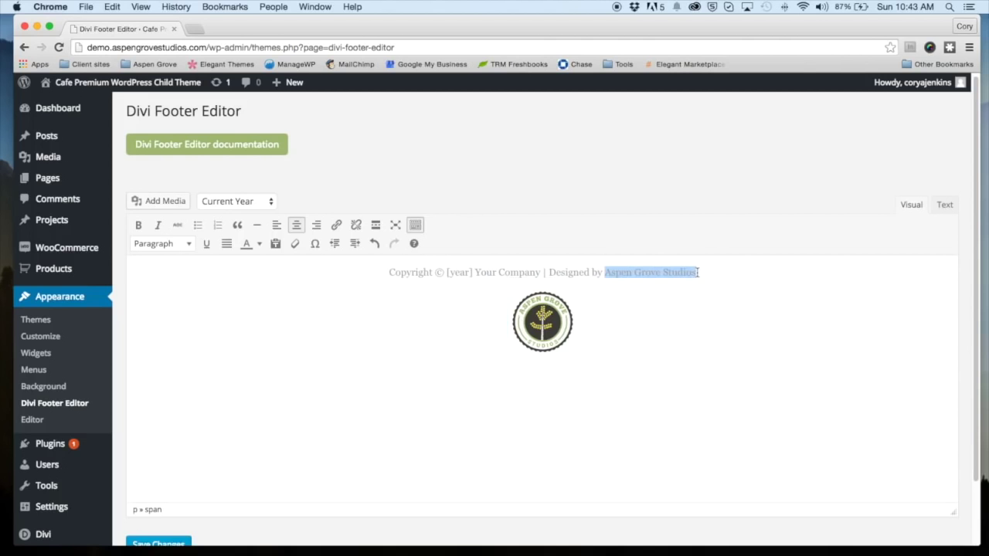
click(337, 225)
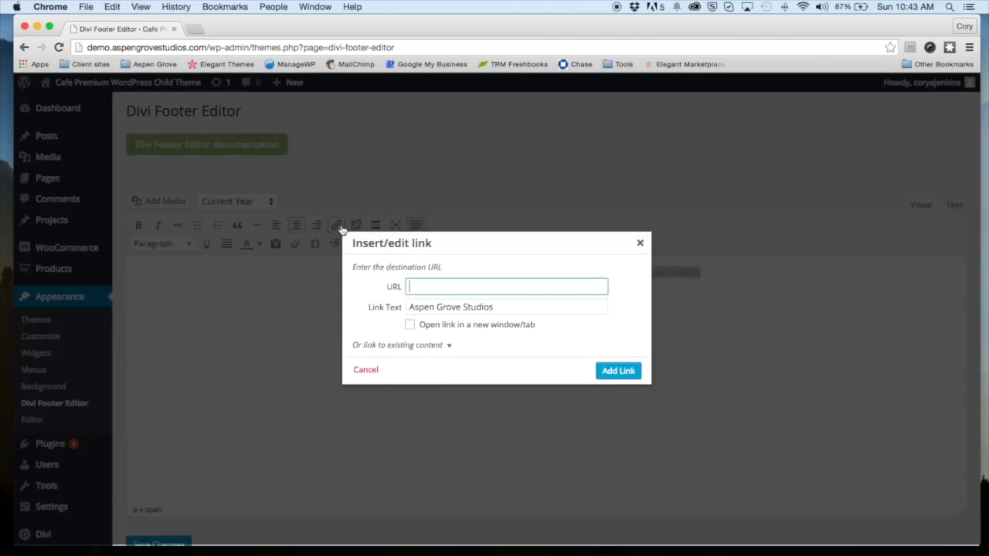
text(ww.aspengrovestudios.com)
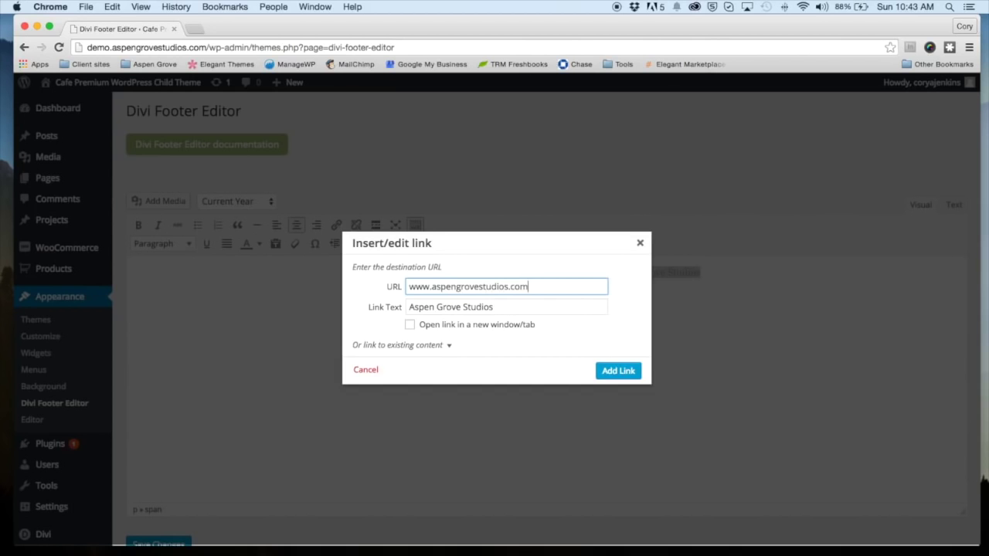
click(410, 325)
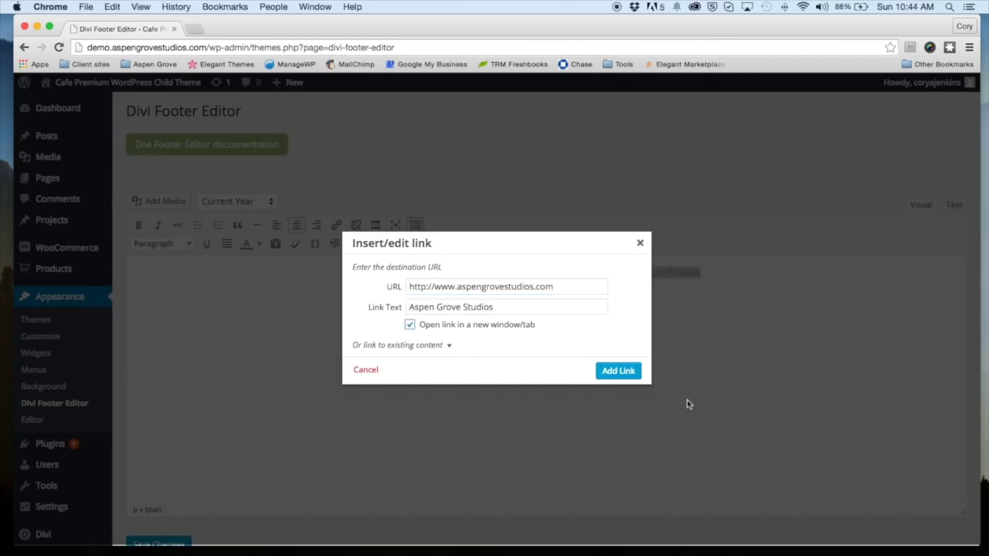
click(622, 372)
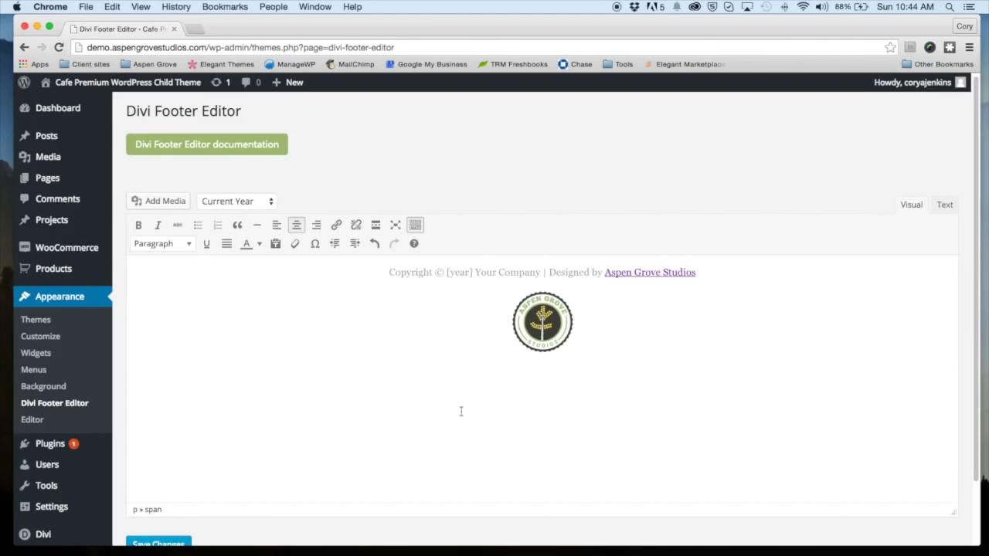
scroll(461, 411, down, 3)
click(173, 470)
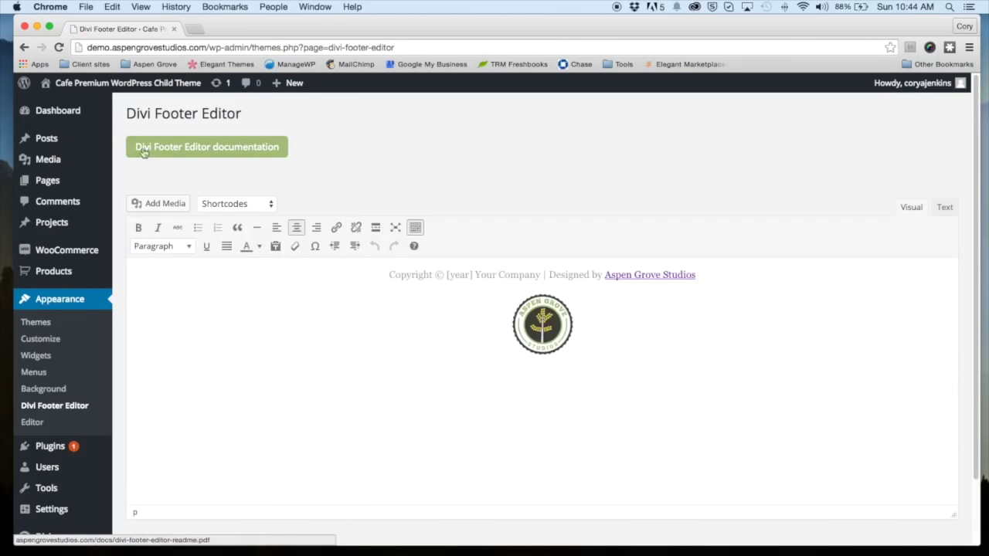
- Visit the live site and check the year in the footer's copyright line
mouse_move(69, 83)
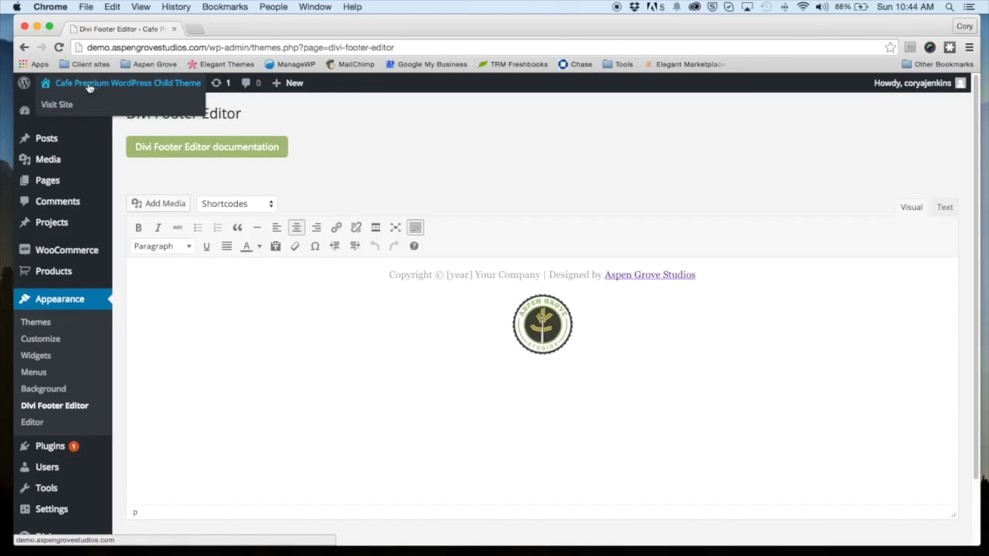
click(70, 108)
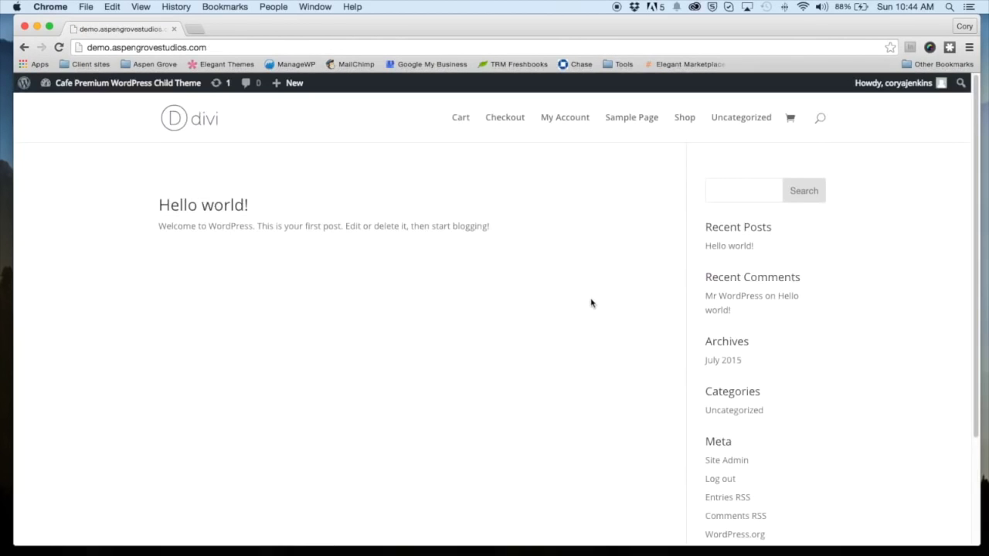
scroll(570, 299, down, 2)
scroll(569, 299, down, 2)
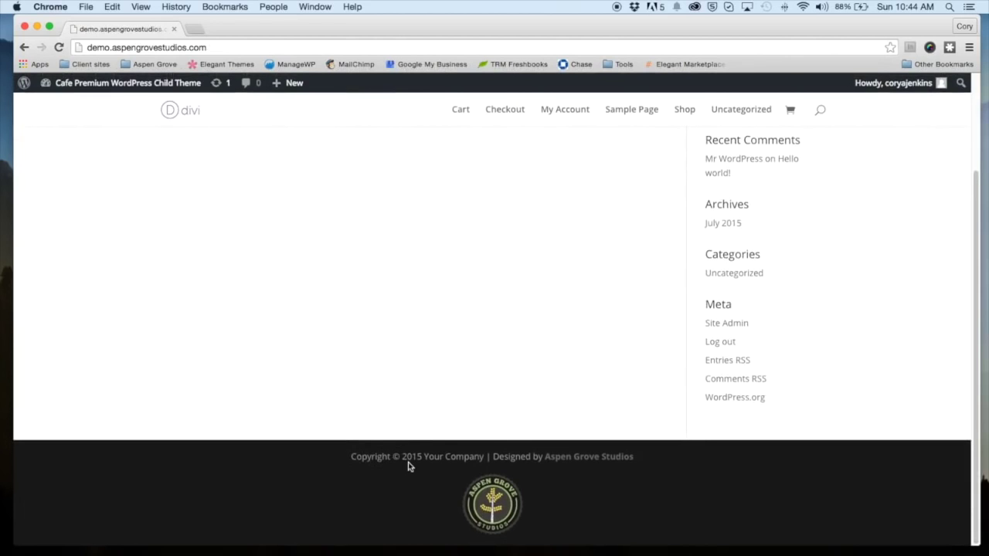
drag(401, 457, 427, 457)
click(178, 204)
- Return to the Divi Footer Editor and insert the Current Date shortcode on a new line between the copyright text and the logo
mouse_move(115, 89)
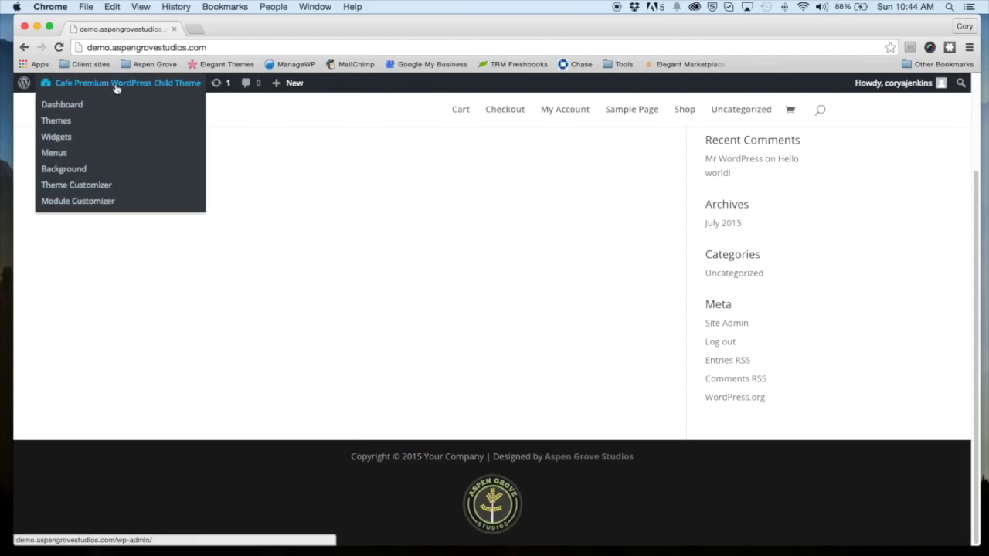
click(68, 106)
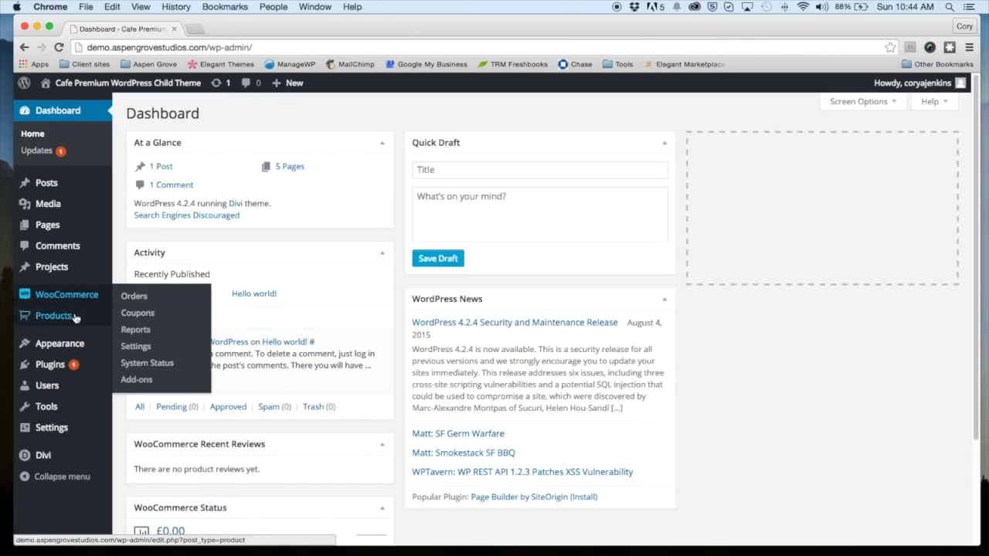
click(155, 427)
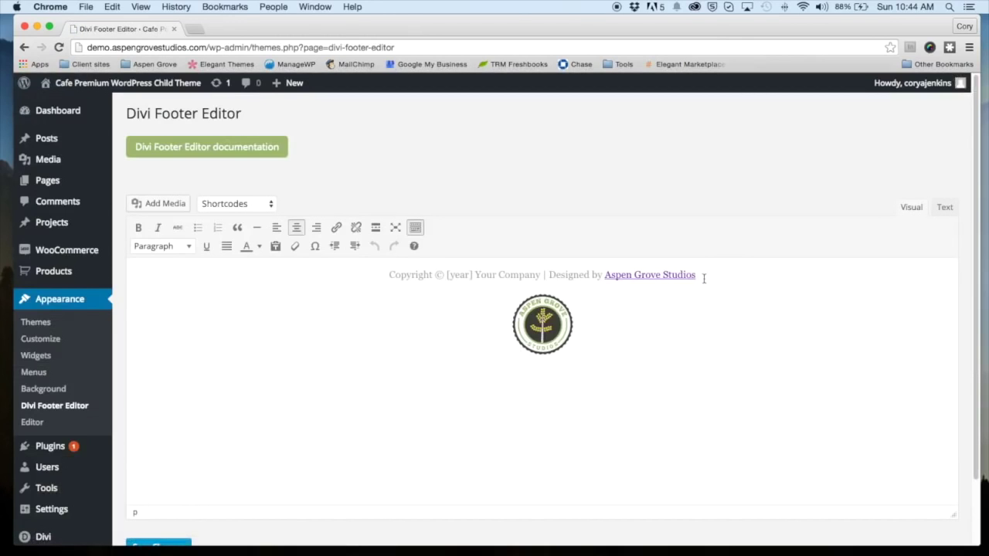
click(704, 278)
key(Return)
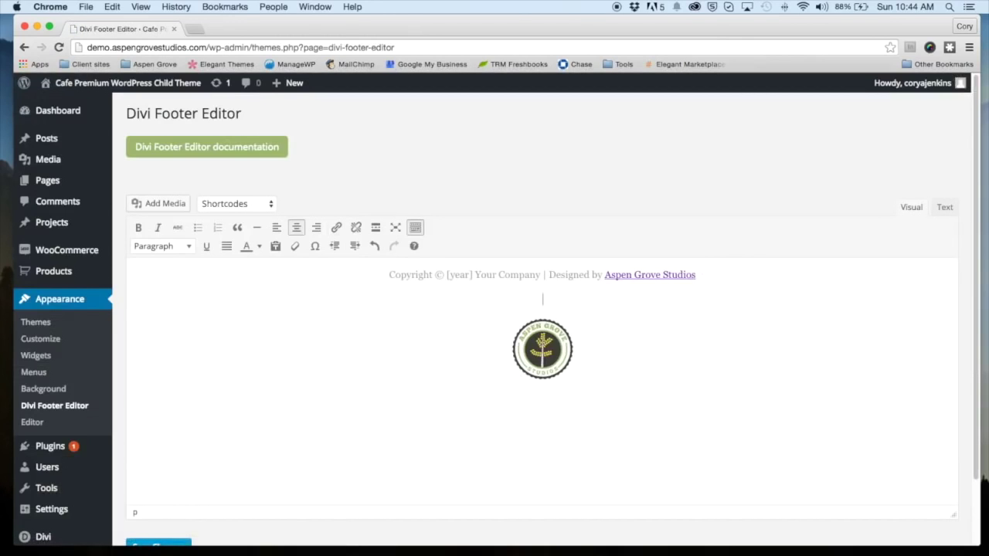
click(270, 204)
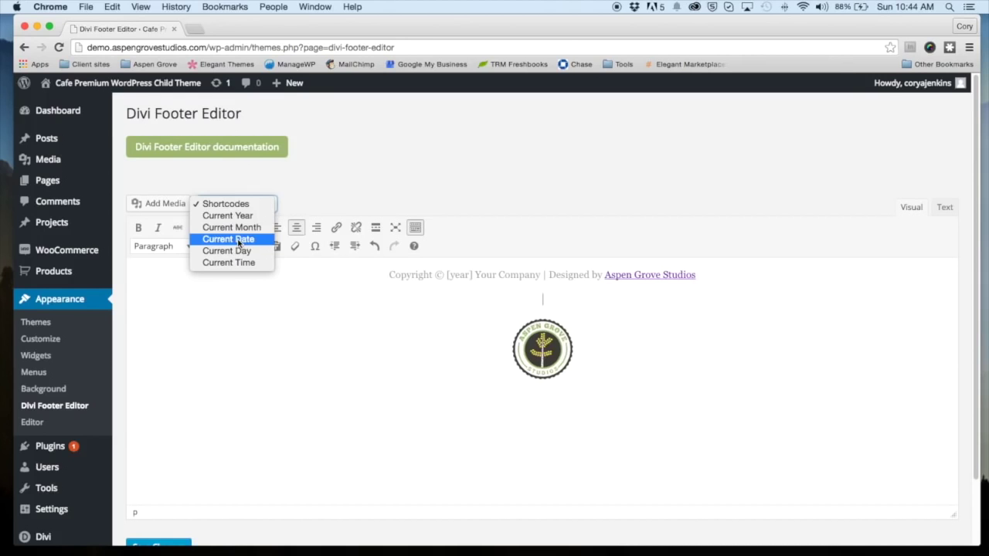
click(237, 240)
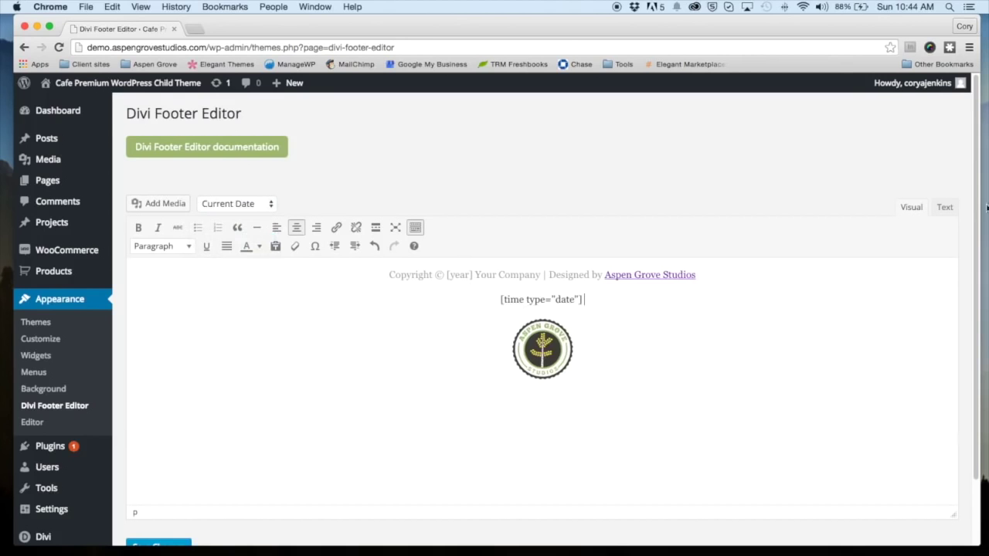
- Insert the Current Time shortcode after the date shortcode and save the footer changes
click(261, 204)
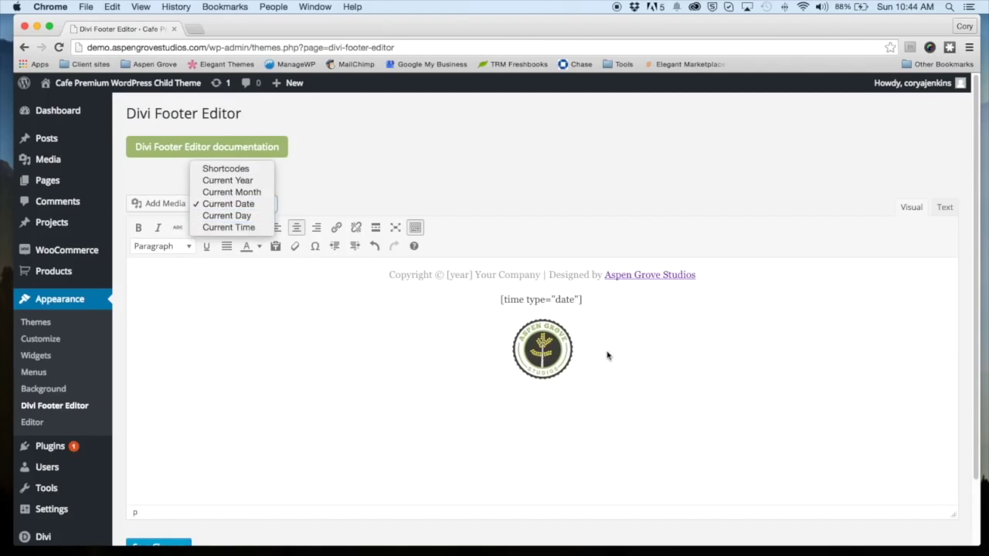
click(595, 301)
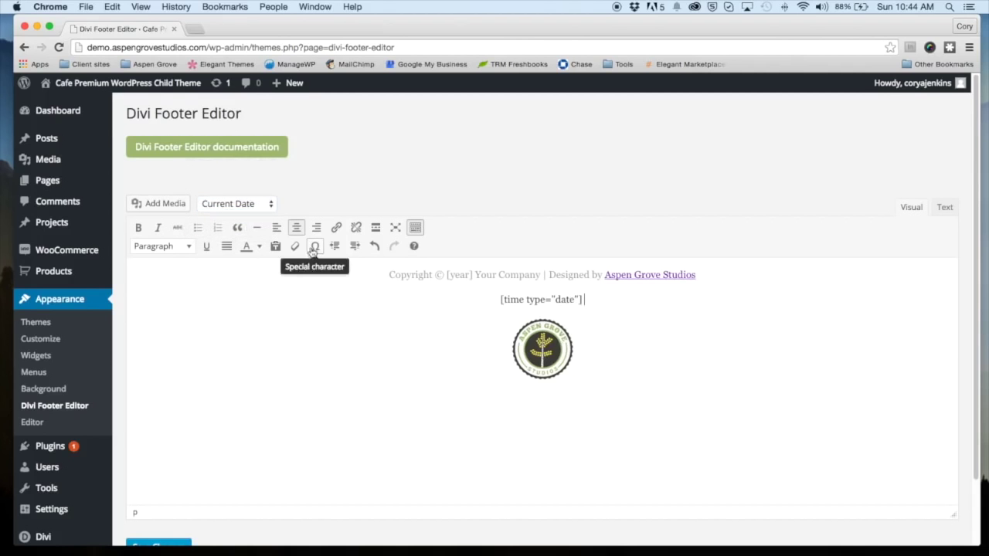
click(273, 206)
click(229, 227)
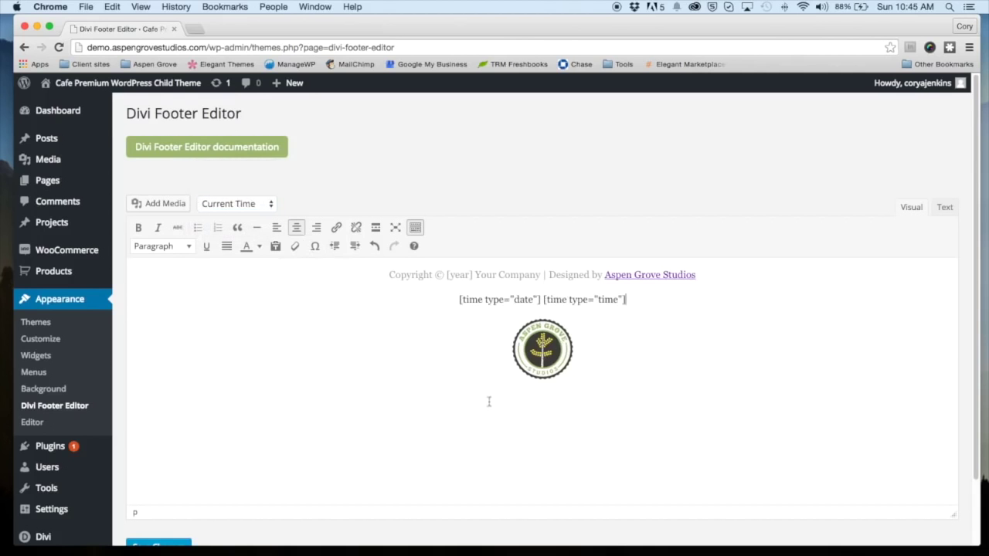
scroll(503, 402, down, 3)
click(173, 480)
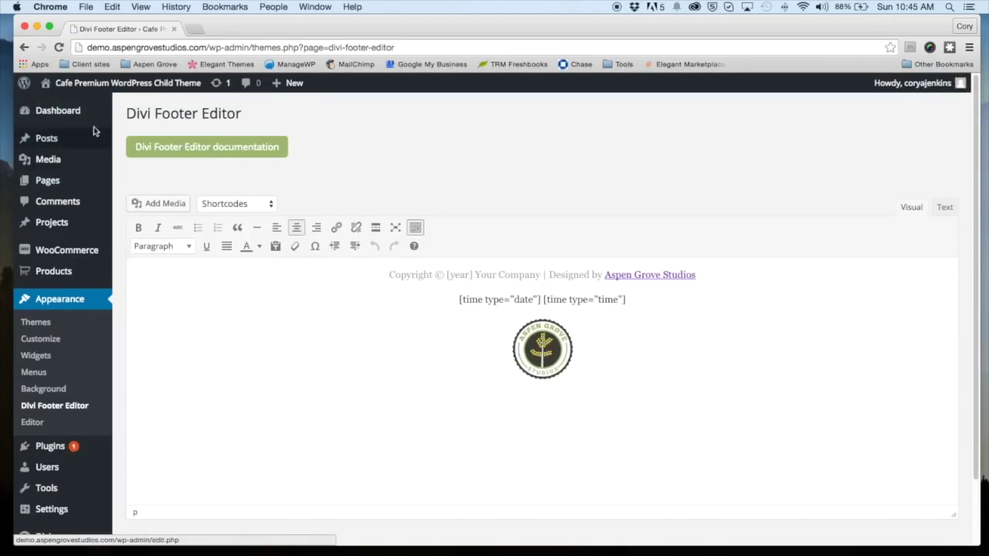
- Visit the live site and check the date and time line in the footer
mouse_move(85, 83)
click(53, 105)
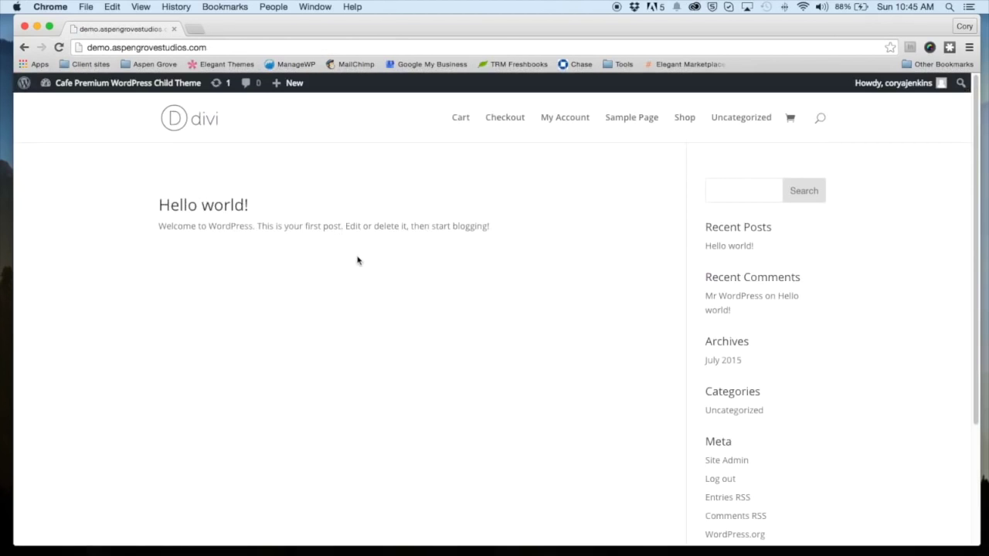
scroll(357, 258, down, 4)
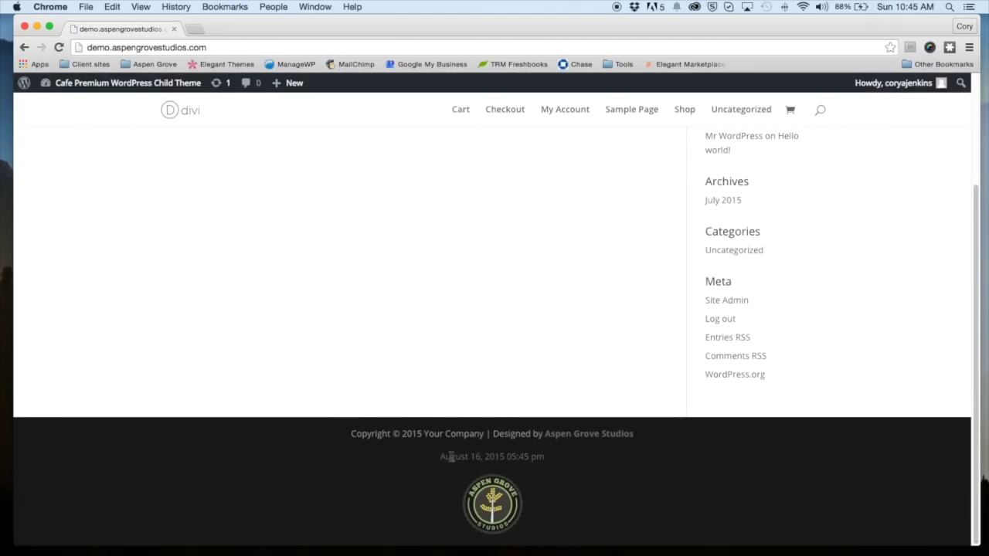
drag(441, 456, 552, 460)
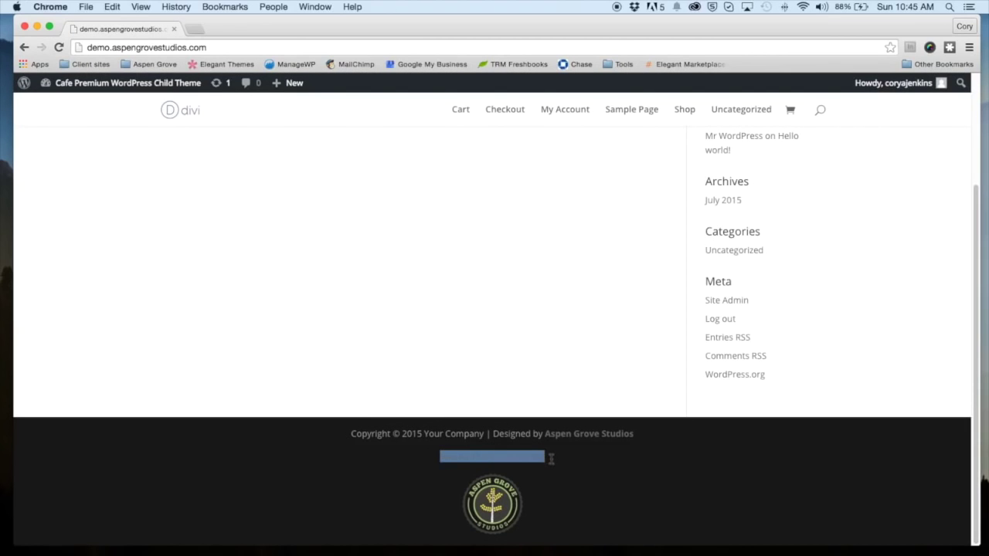
click(561, 462)
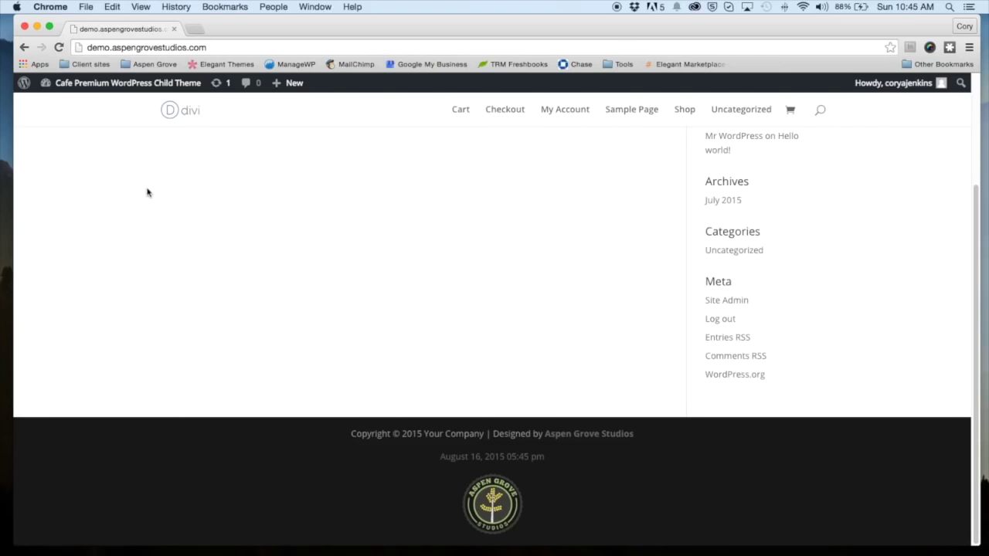
scroll(149, 197, down, 1)
scroll(149, 197, up, 5)
scroll(139, 209, down, 5)
scroll(113, 194, up, 3)
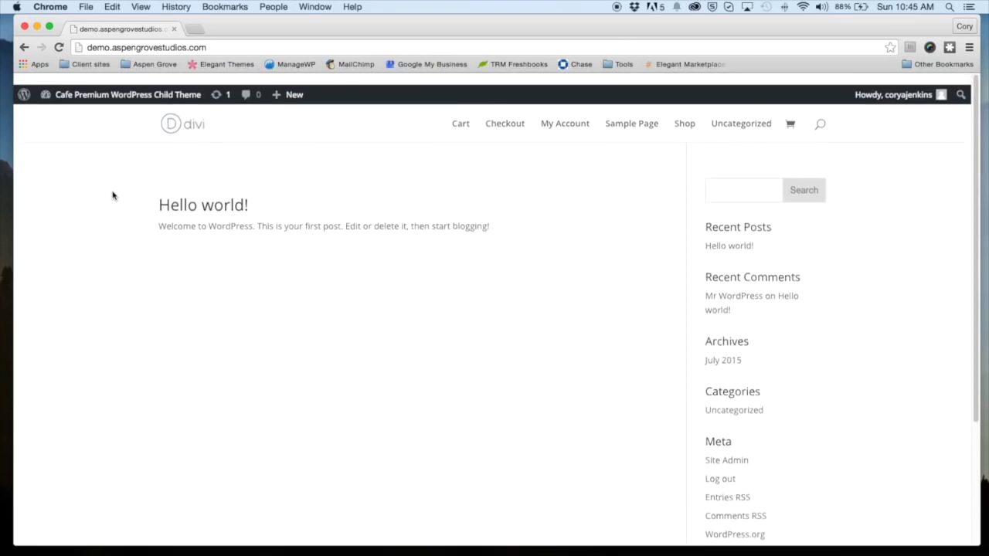
scroll(113, 197, down, 3)
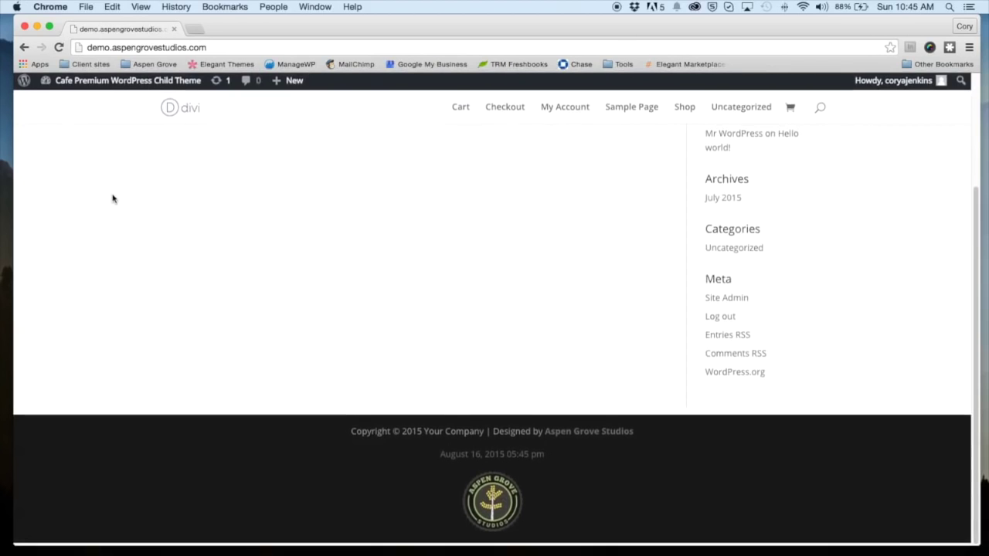